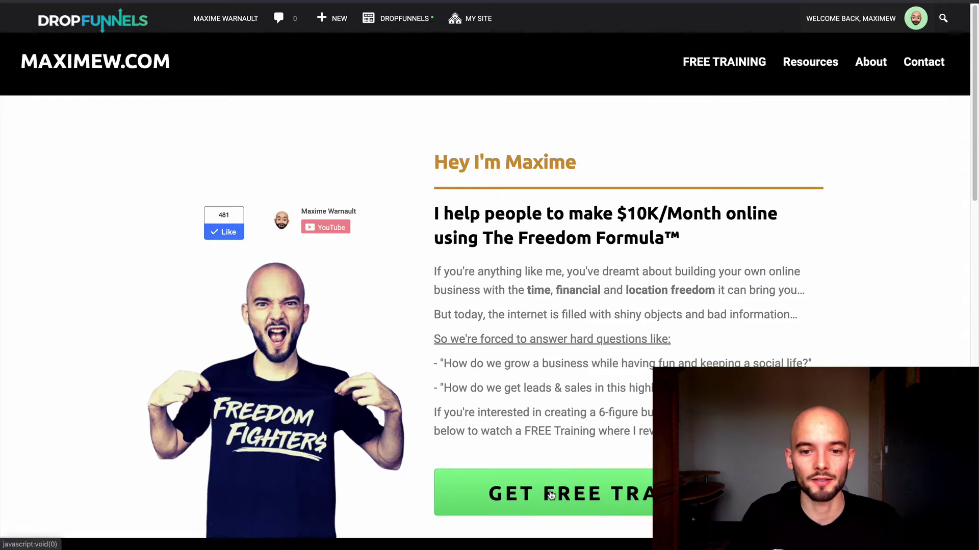
- Open the free training opt-in popup on the home page, examine its fields and submit button, and close it
left_click(550, 495)
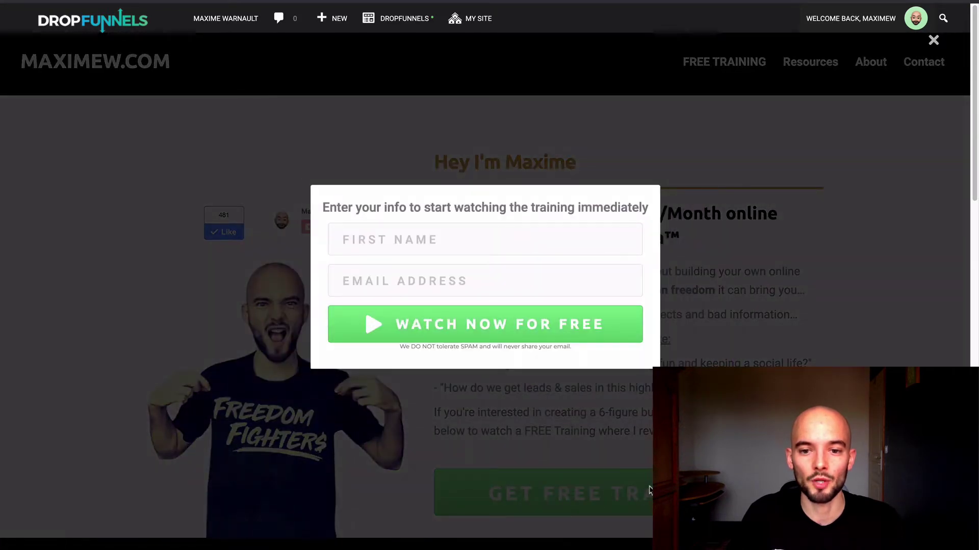
left_click_drag(321, 206, 641, 360)
left_click(640, 362)
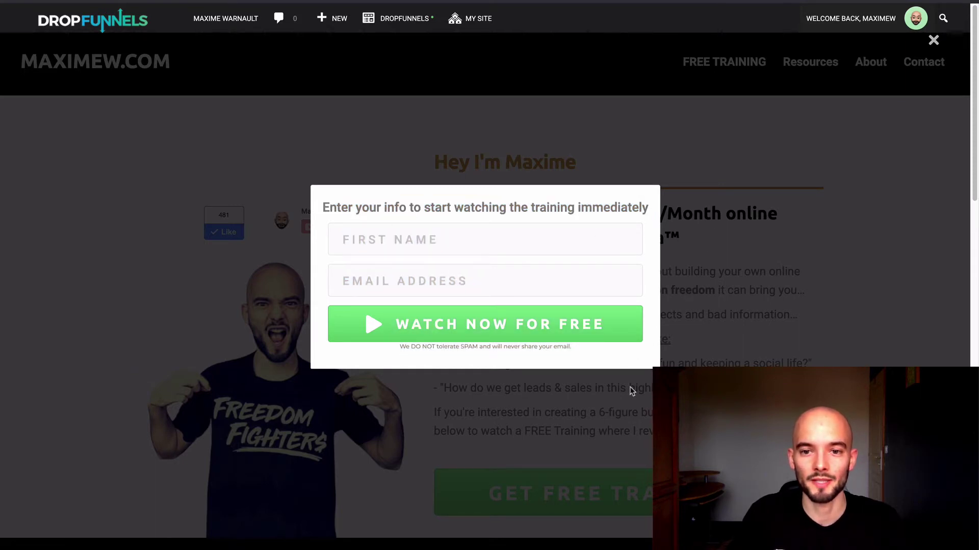
left_click(369, 244)
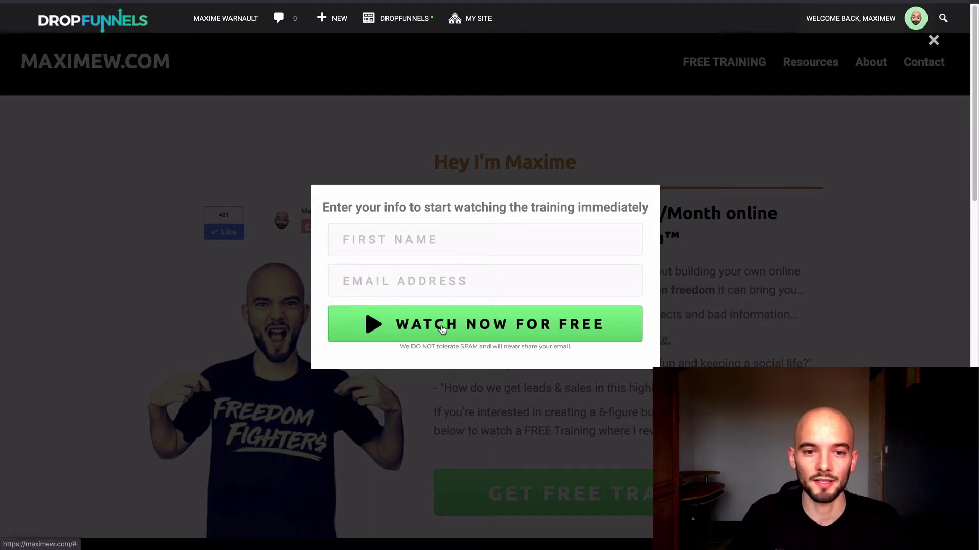
left_click(934, 40)
- Open the home page in the page builder and examine the display trigger options of the GET FREE TRAINING modal popup
left_click(388, 19)
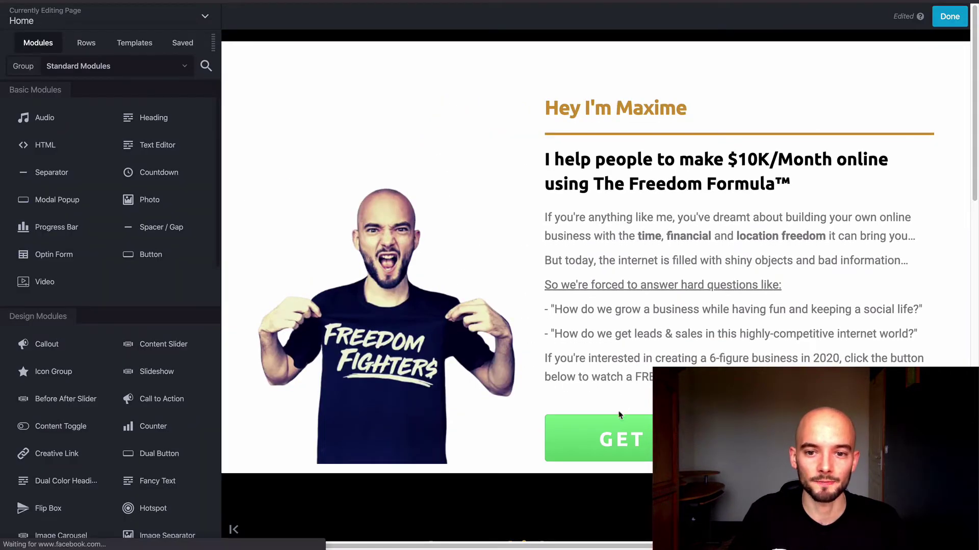
left_click(566, 415)
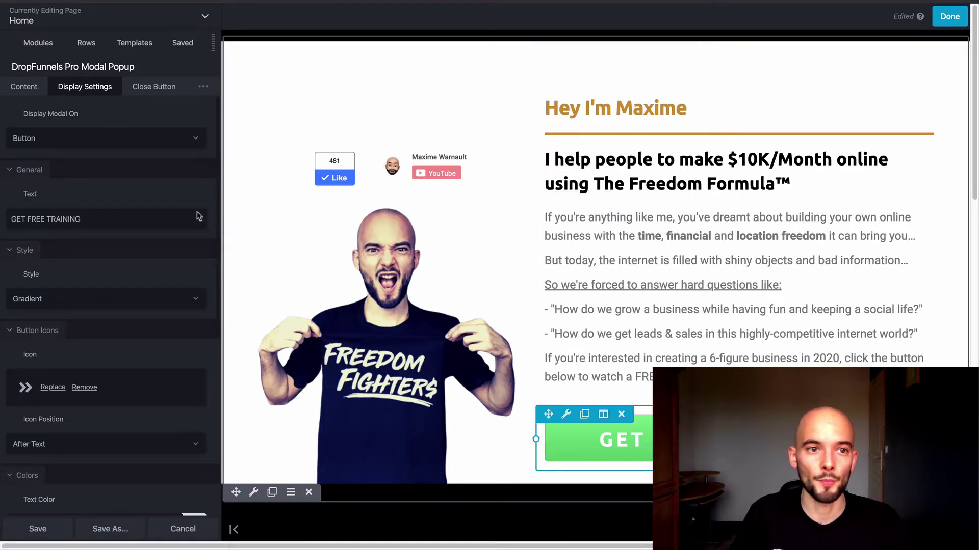
left_click(62, 143)
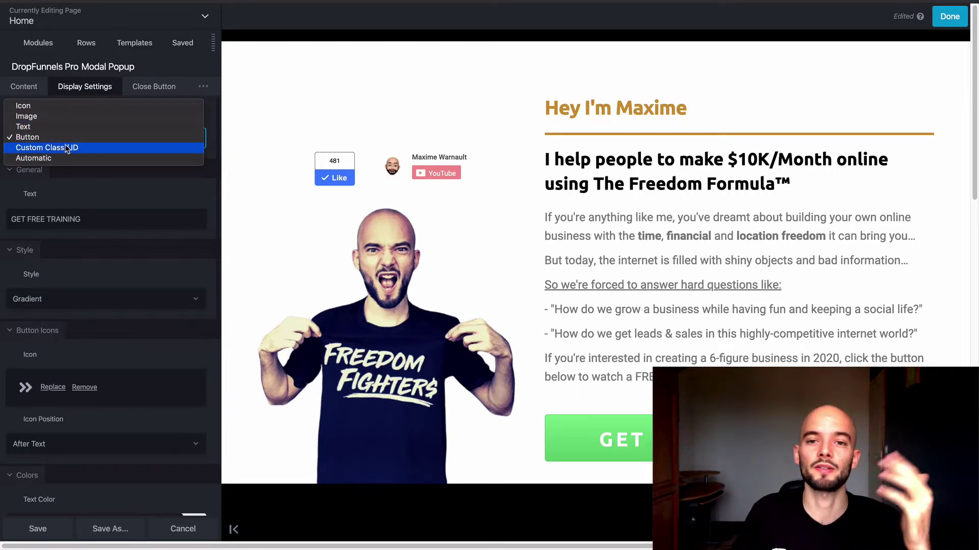
left_click(234, 90)
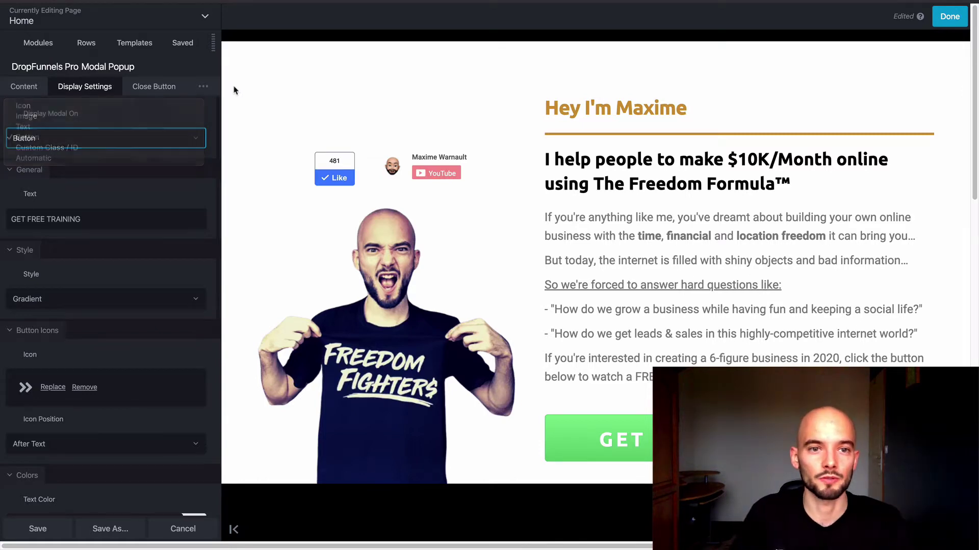
- Try the HTML element ID "head" in the gold heading's advanced settings and clear it again
left_click(571, 117)
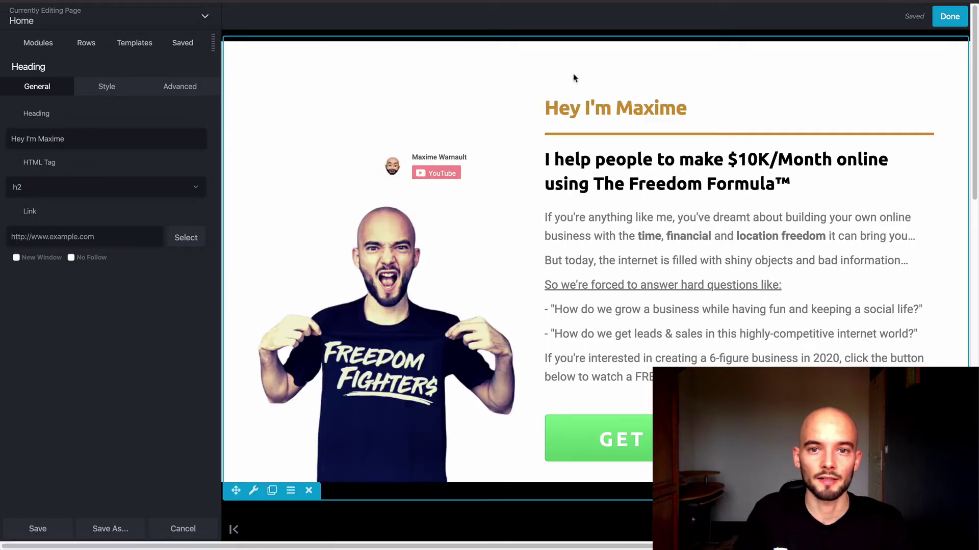
left_click(176, 87)
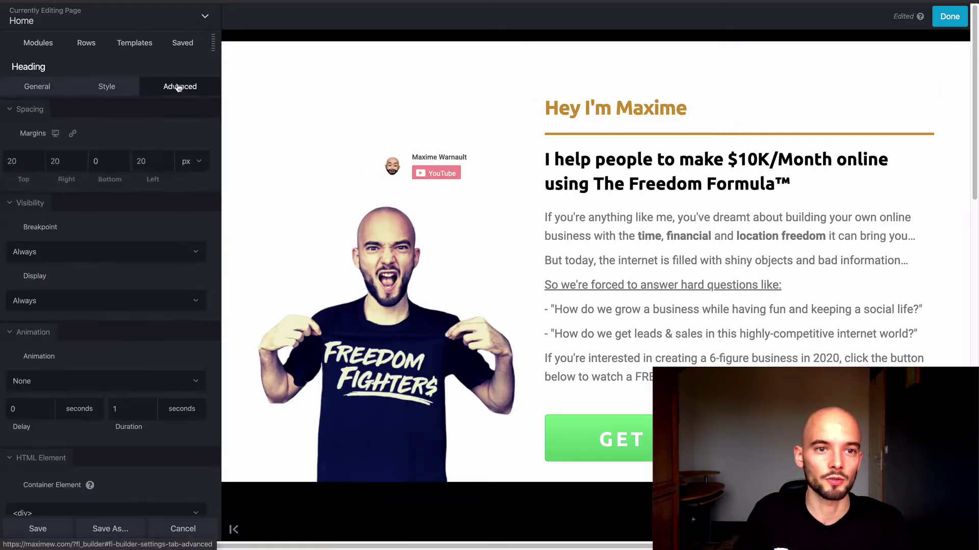
scroll(133, 147, "down", 5)
left_click(52, 308)
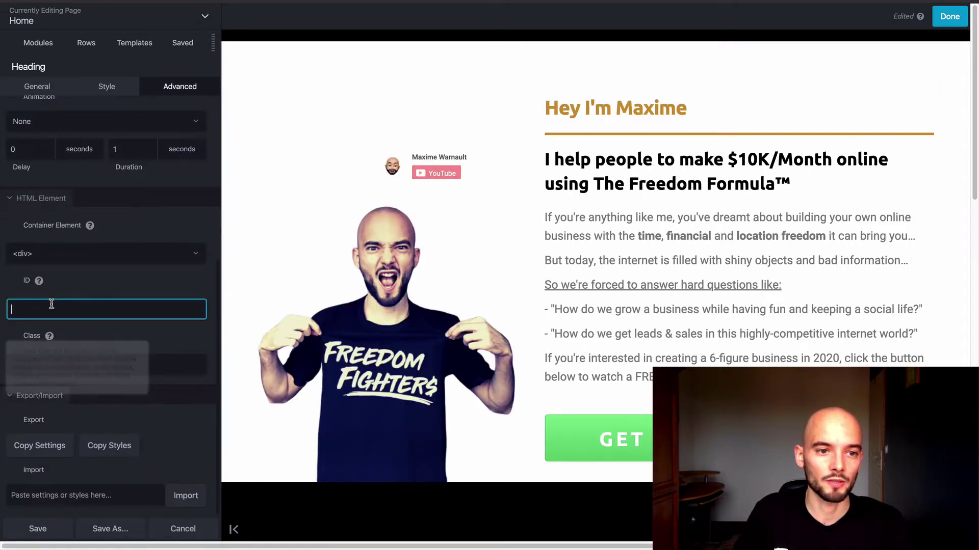
left_click(72, 287)
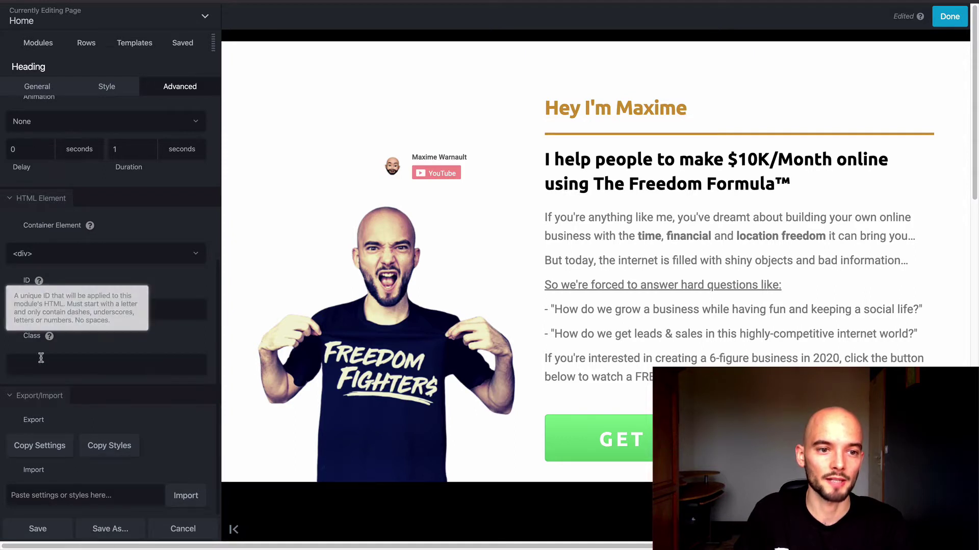
left_click(86, 311)
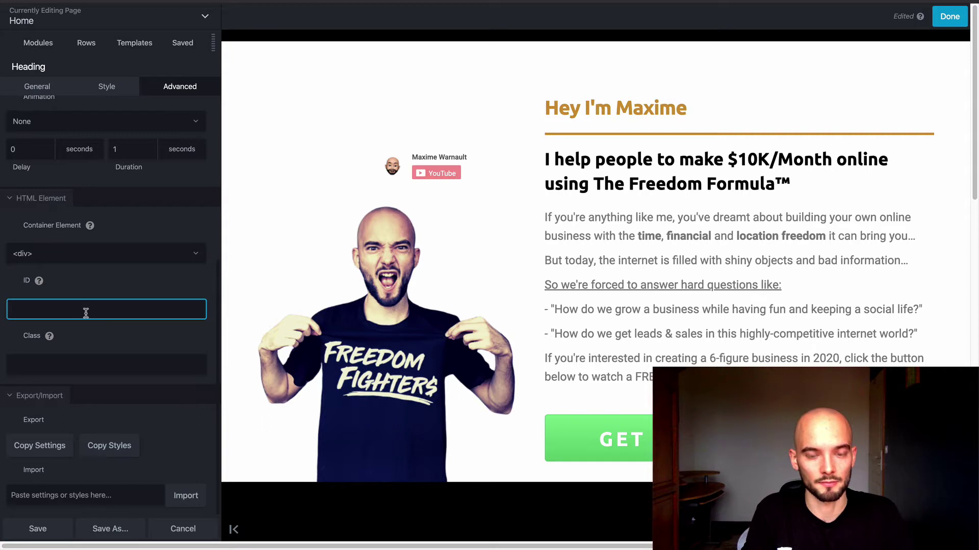
type("head")
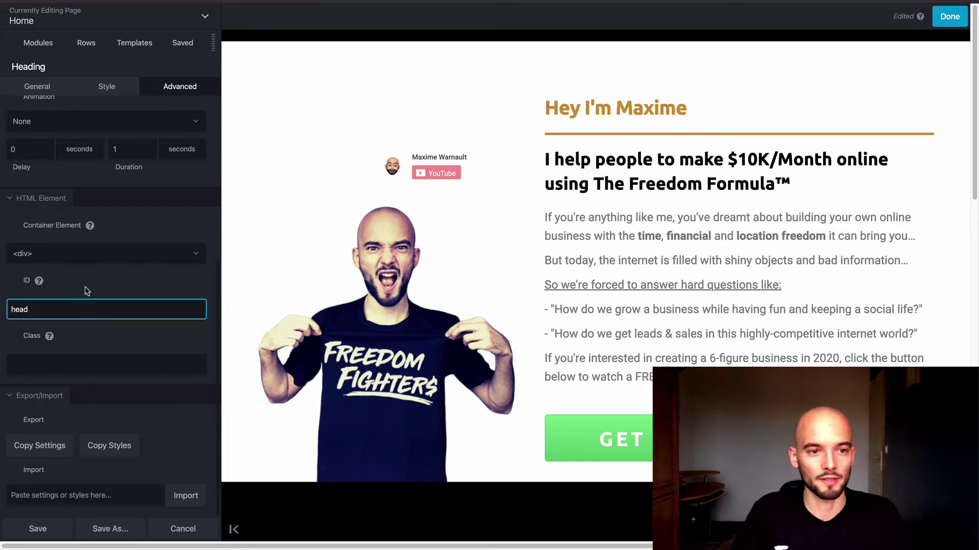
double_click(55, 304)
key("BackSpace")
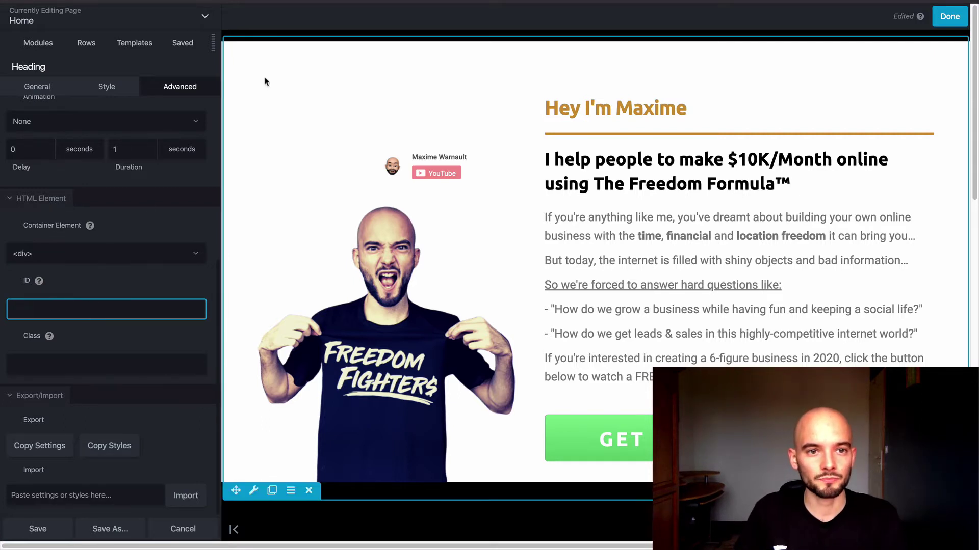
- Try displaying the modal popup on a Custom Class / ID with the value "head" and clear that value
left_click(310, 71)
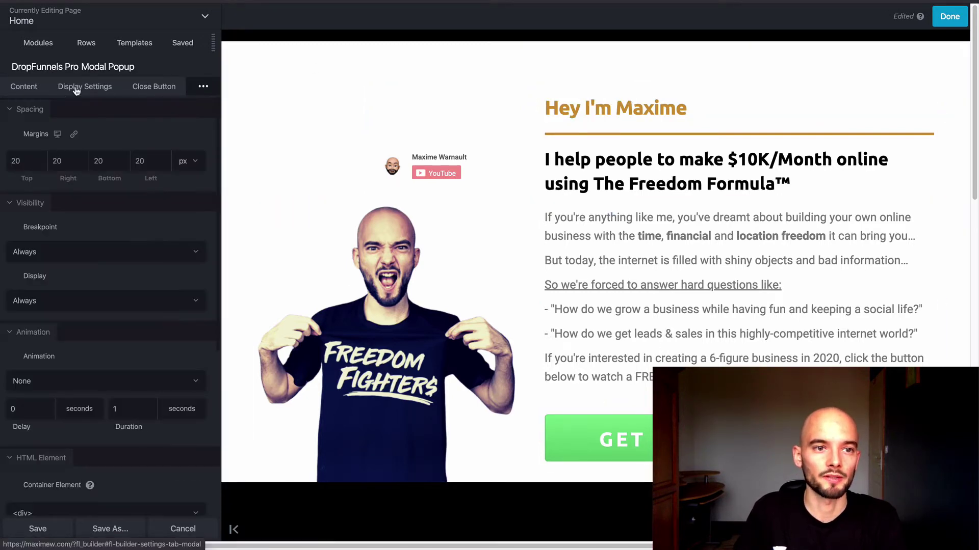
left_click(78, 87)
left_click(74, 135)
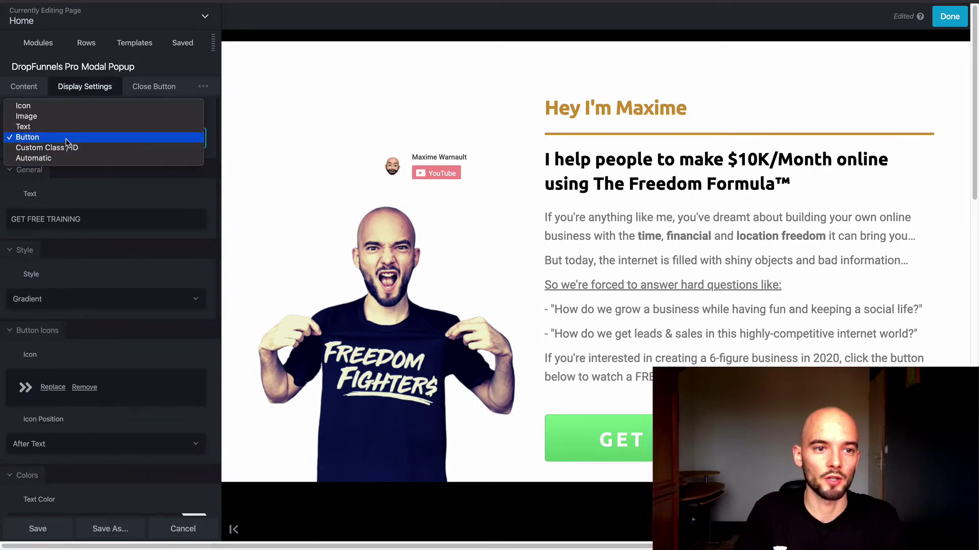
left_click(72, 148)
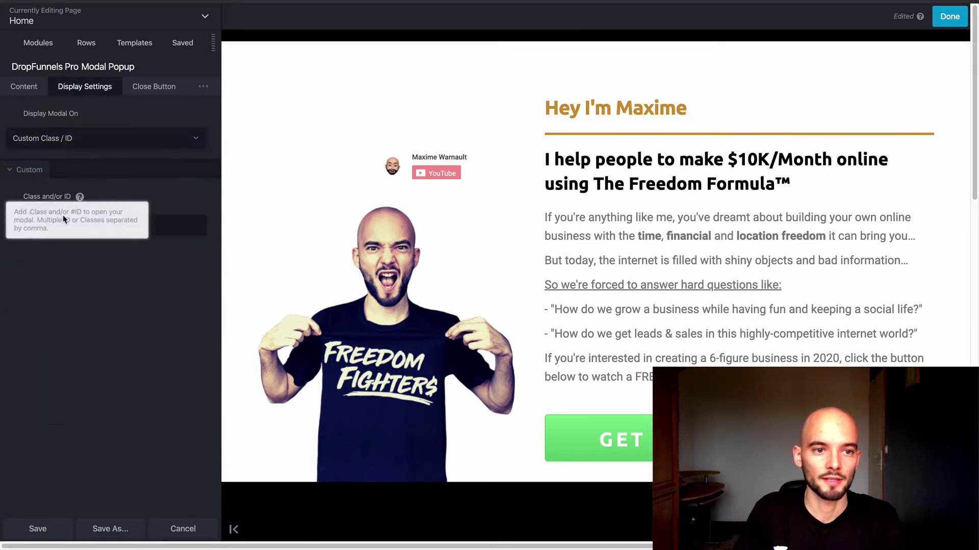
left_click(161, 223)
type("head")
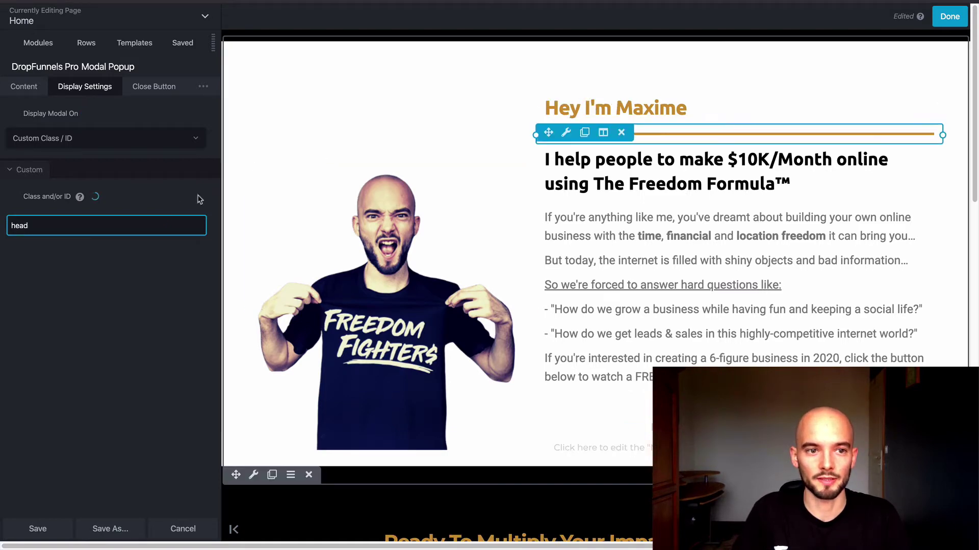
double_click(68, 226)
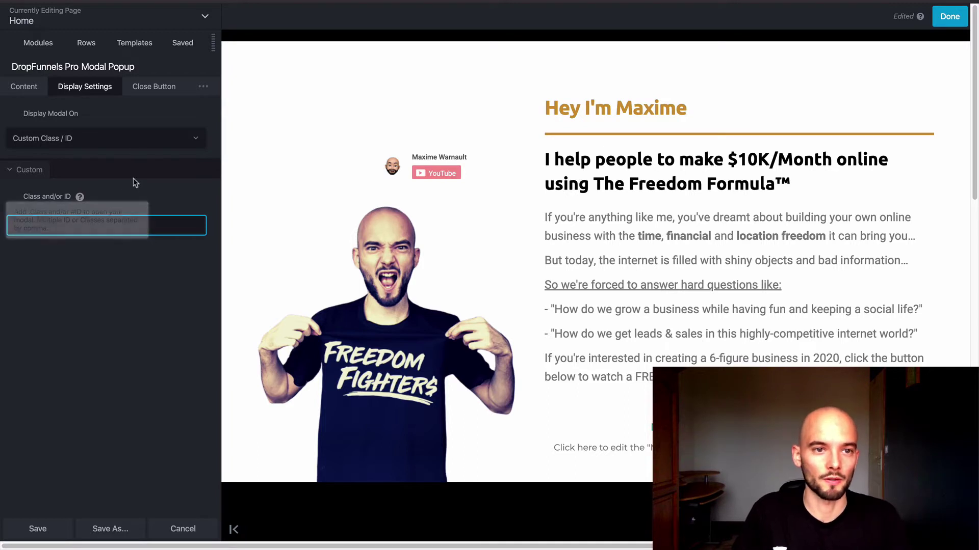
- Switch the modal popup's display trigger from Custom Class / ID back to Button
left_click(24, 88)
left_click(85, 88)
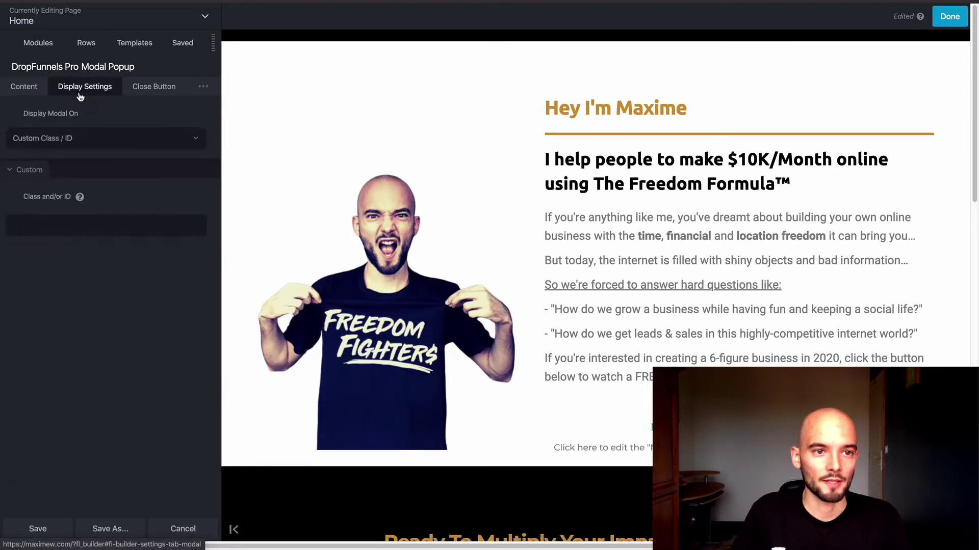
left_click(68, 139)
left_click(63, 127)
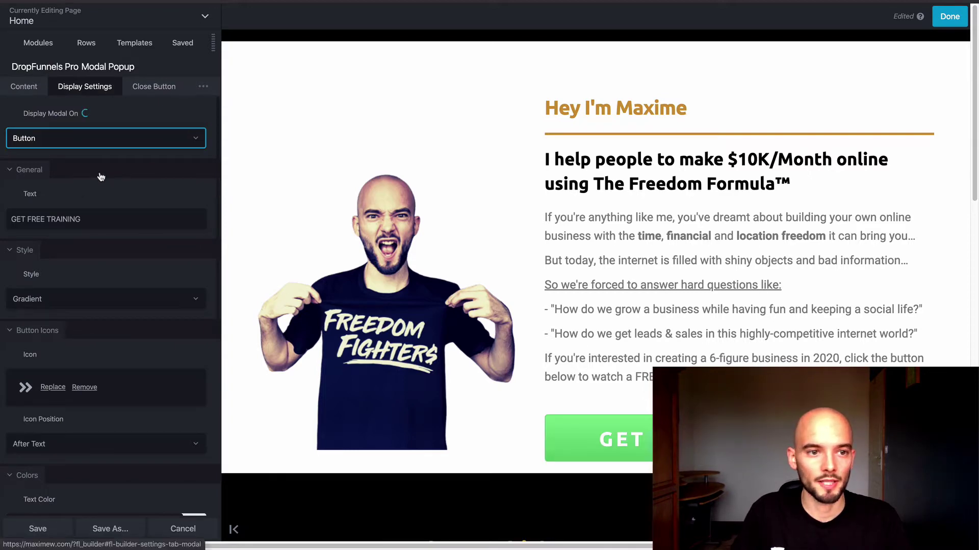
- Set the modal popup to display automatically and enable the Before User Leaves / Exit Intent launch
scroll(94, 179, "down", 1)
left_click(87, 124)
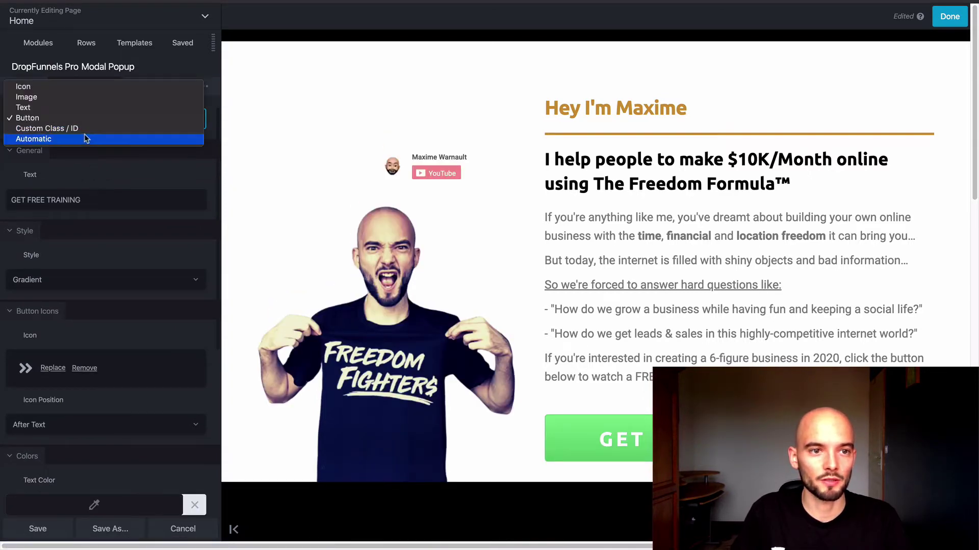
left_click(73, 138)
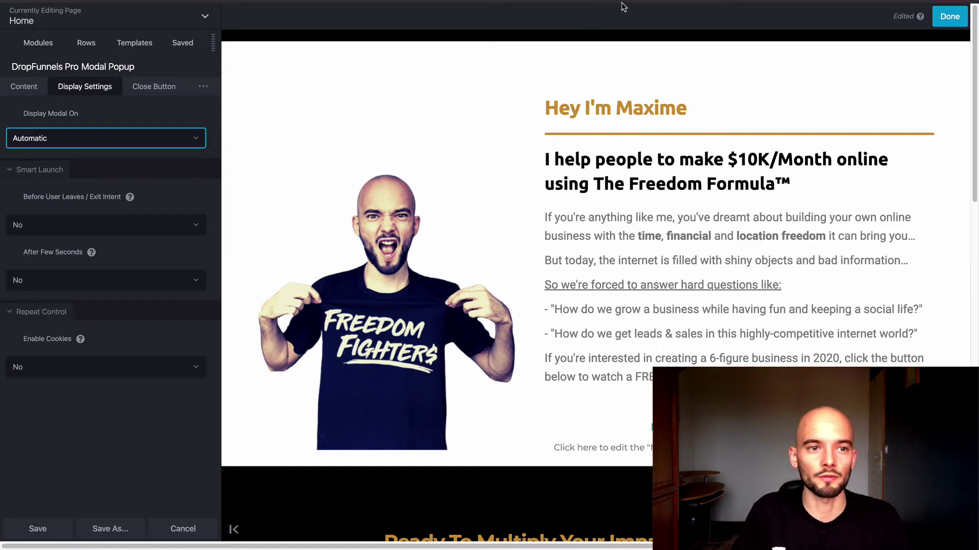
left_click(117, 236)
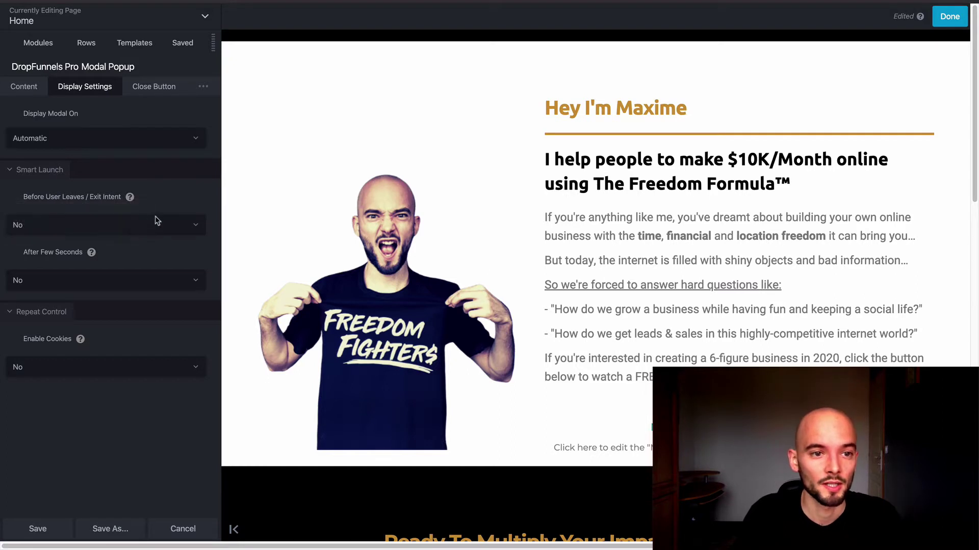
left_click(124, 226)
left_click(92, 235)
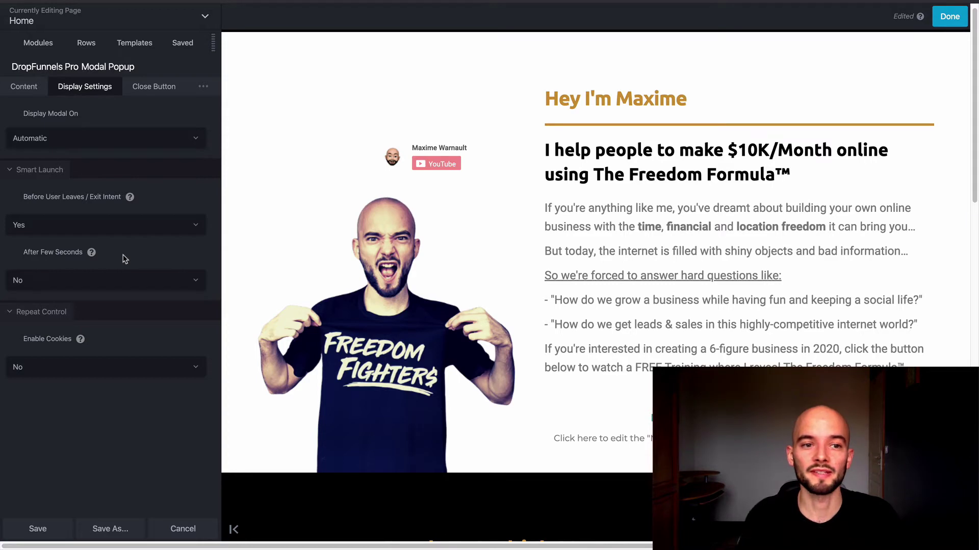
- Enable the After Few Seconds launch for the modal popup and set it to load after 30 seconds
left_click(116, 276)
left_click(18, 289)
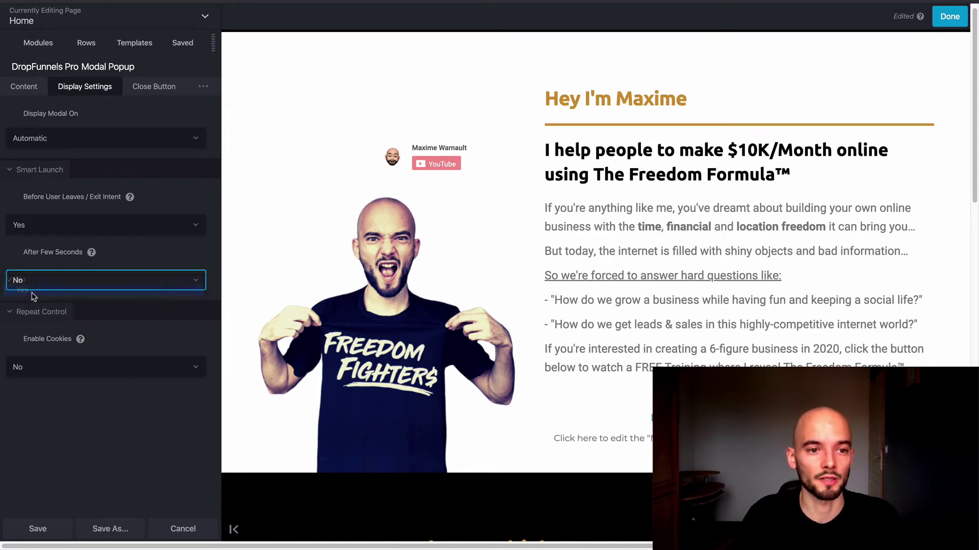
left_click(31, 338)
double_click(31, 339)
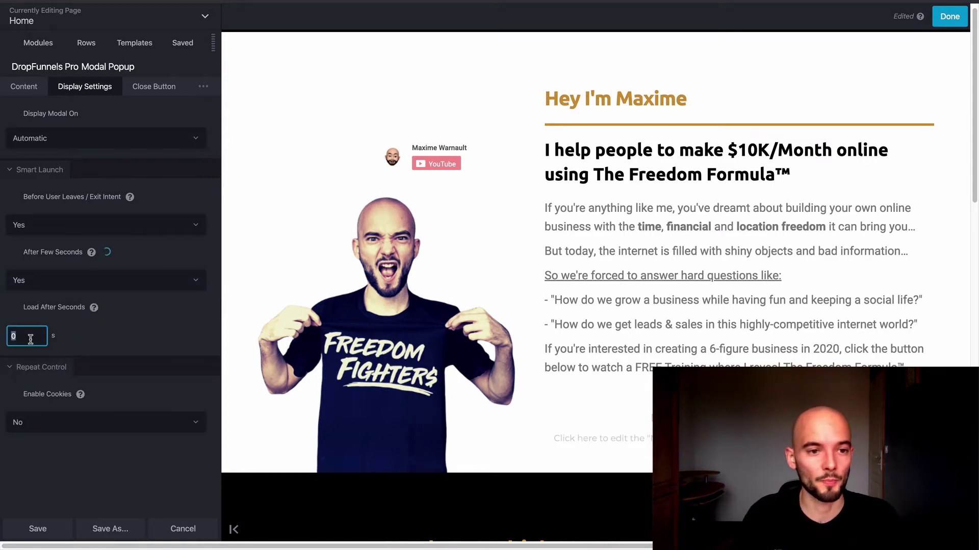
left_click(136, 331)
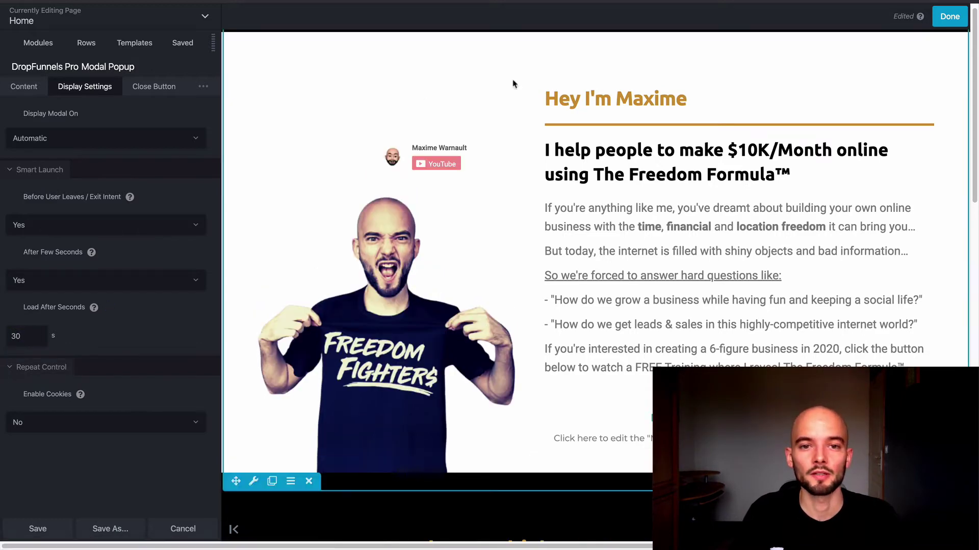
- Change the modal popup's display trigger from Automatic to Button
scroll(632, 137, "down", 3)
scroll(632, 138, "up", 3)
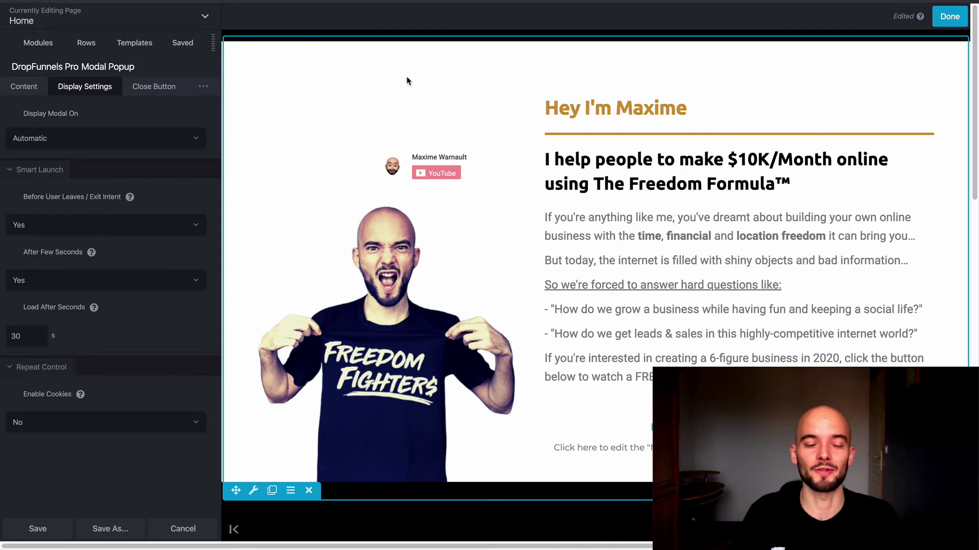
left_click(71, 139)
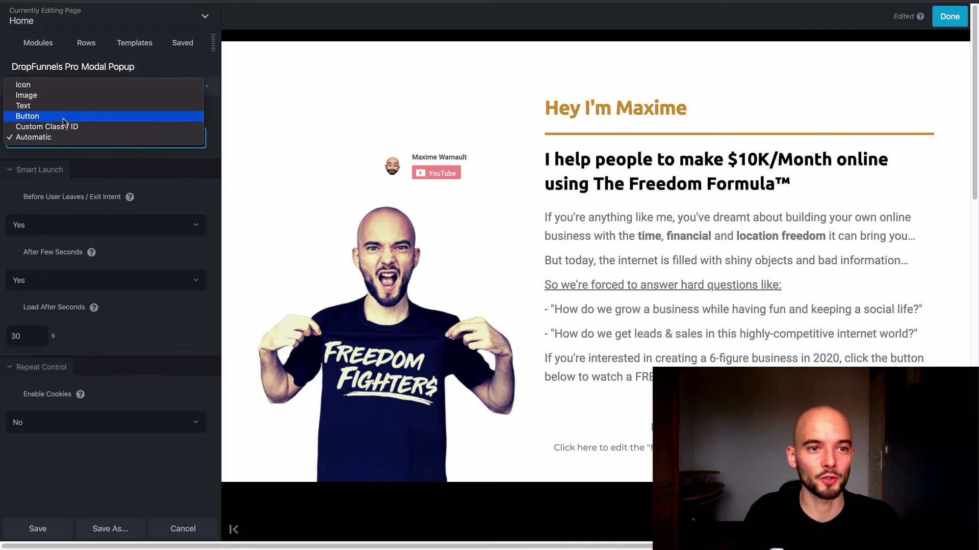
left_click(59, 116)
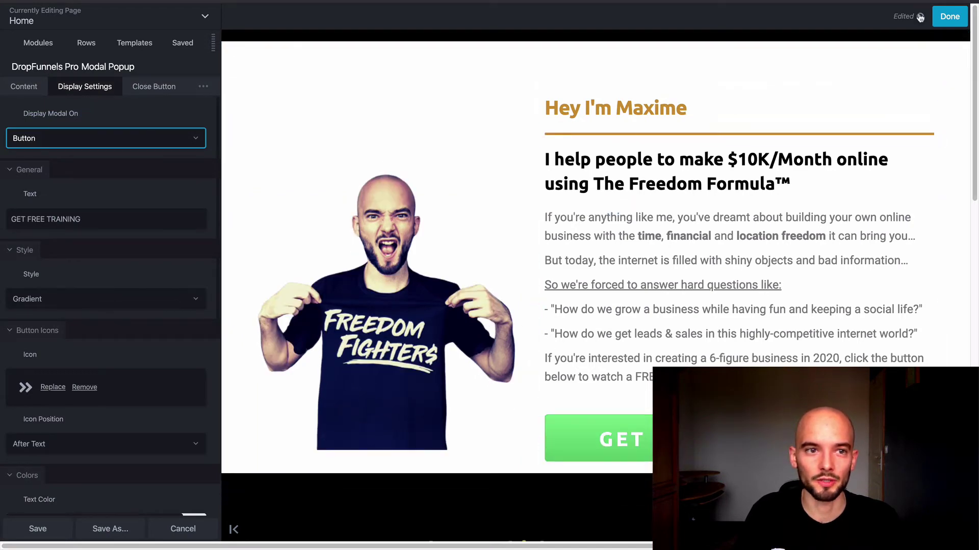
- Discard the home page edits to leave the page builder and open the site's dashboard
left_click(929, 17)
left_click(943, 16)
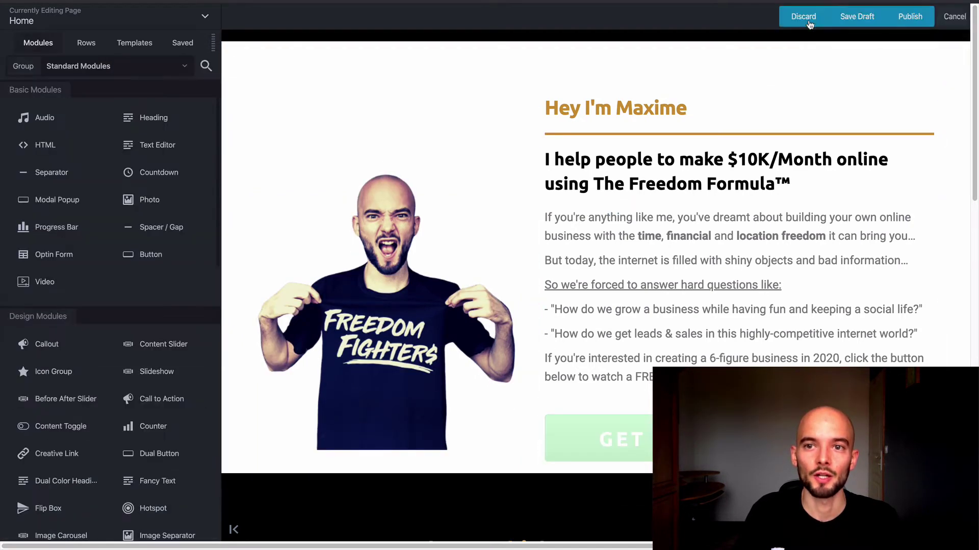
left_click(775, 16)
left_click(565, 54)
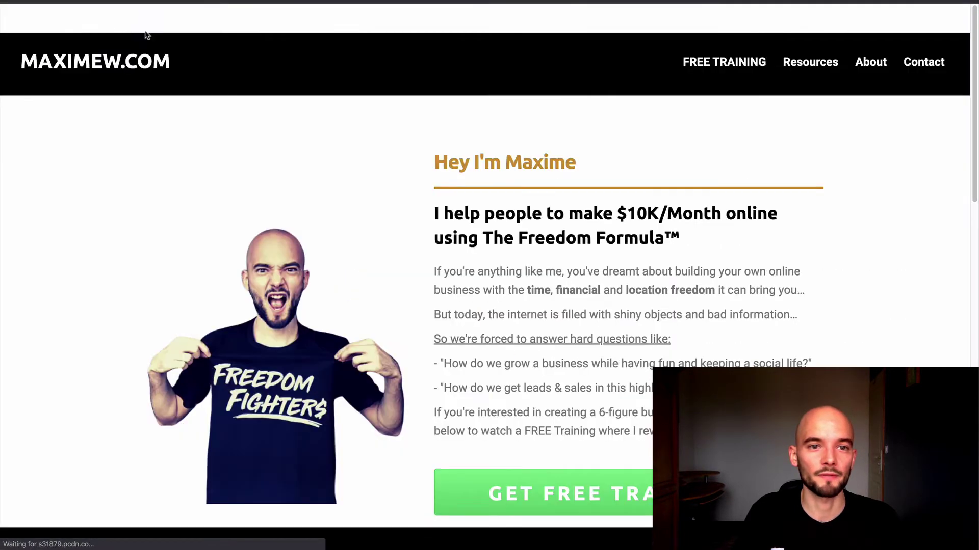
mouse_move(469, 21)
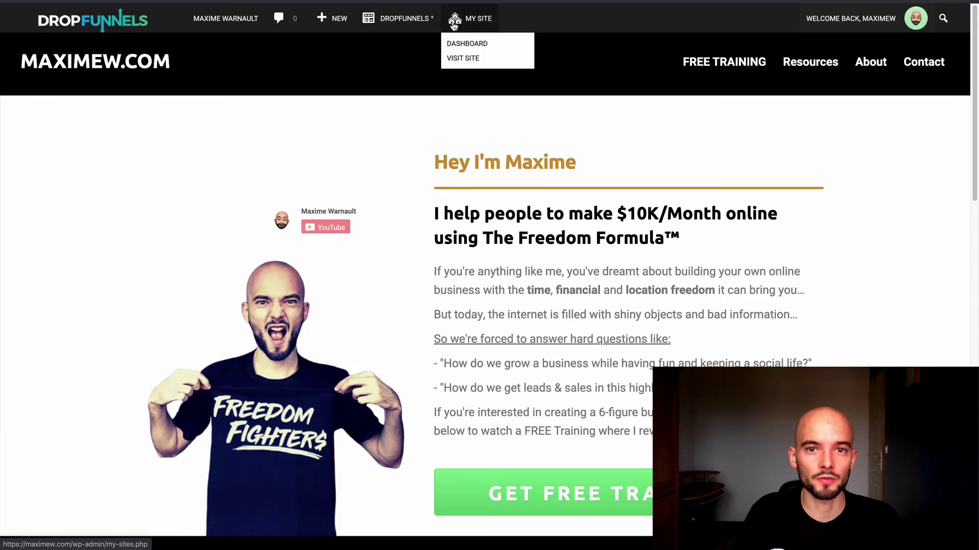
left_click(456, 48)
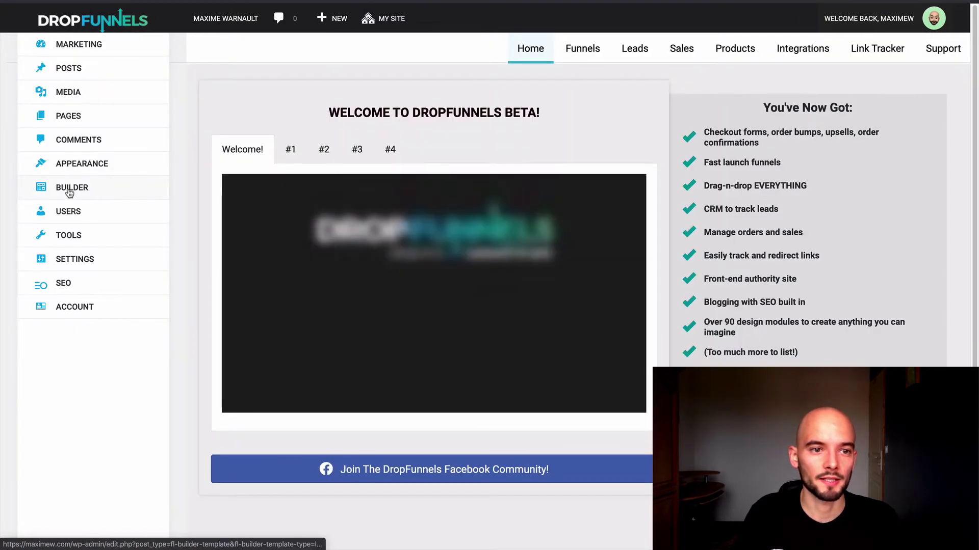
- Open the builder's saved rows and examine the contents of the Popup — Freedom Formula row in the page builder
mouse_move(70, 193)
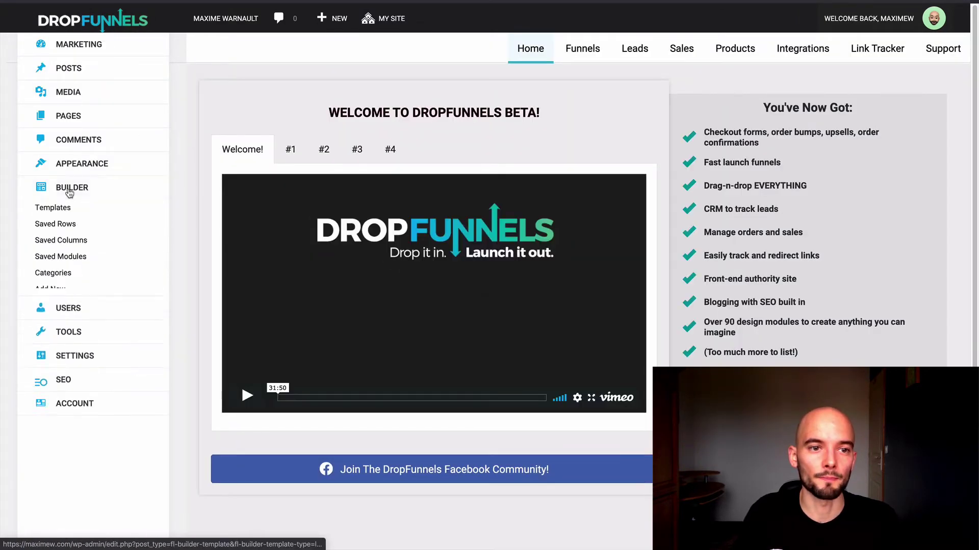
left_click(60, 224)
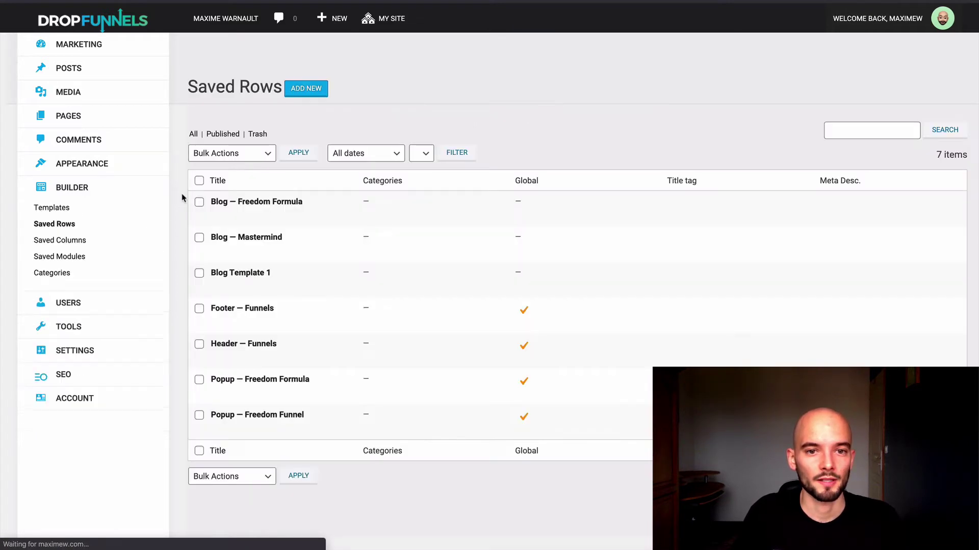
mouse_move(328, 277)
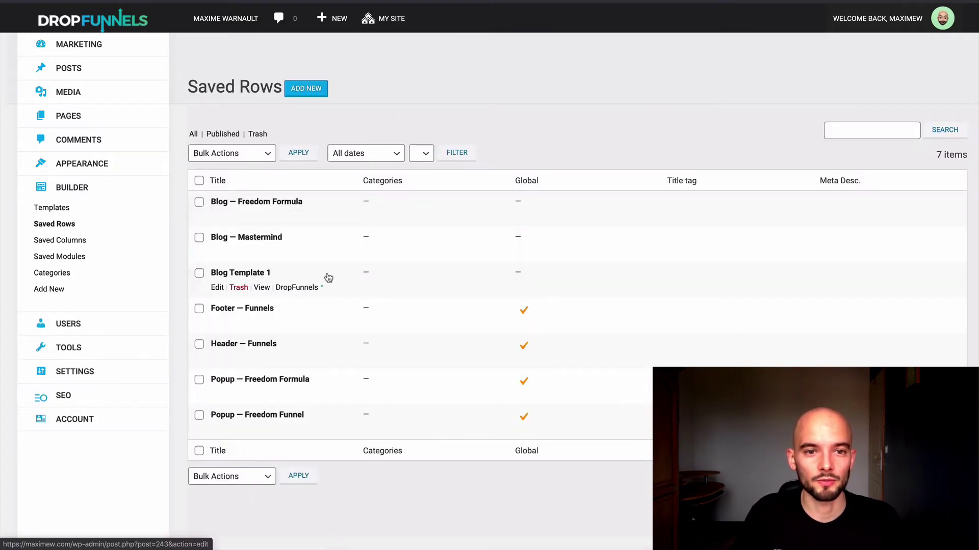
mouse_move(225, 380)
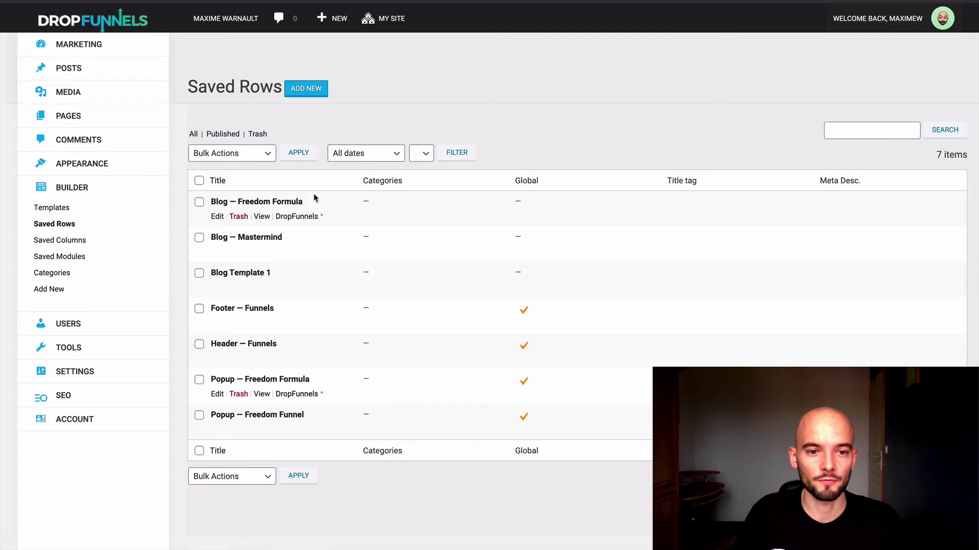
left_click(296, 394)
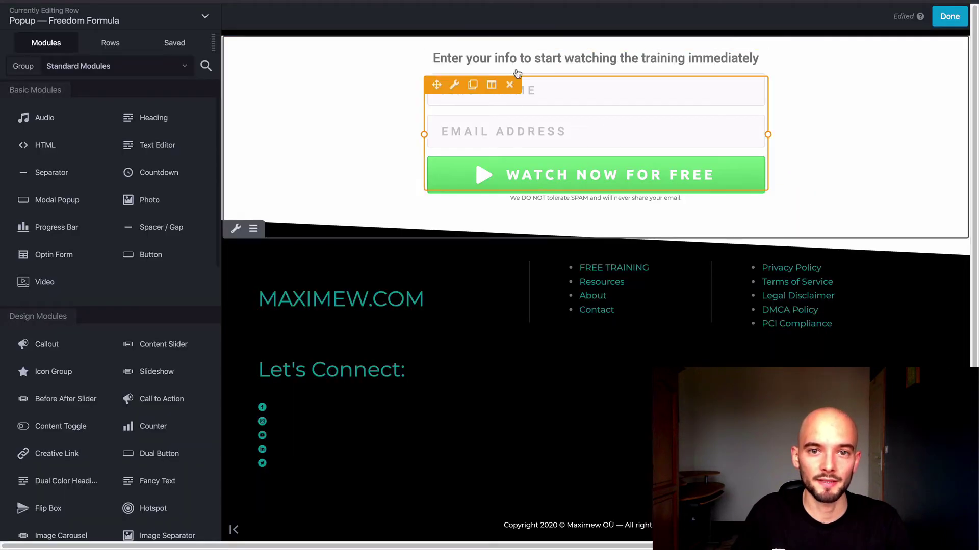
left_click(609, 62)
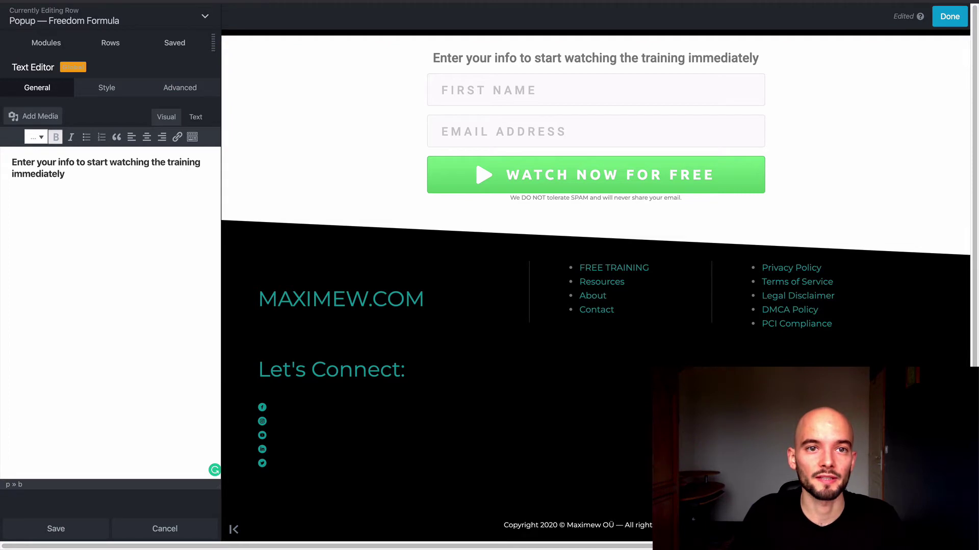
left_click(574, 139)
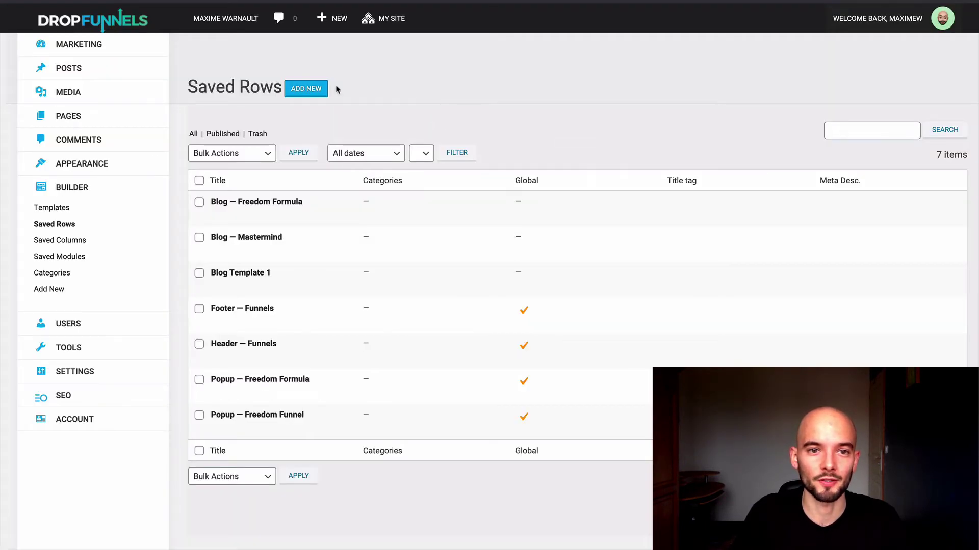
- Create a global saved row titled Popup and launch it in the page builder
left_click(305, 91)
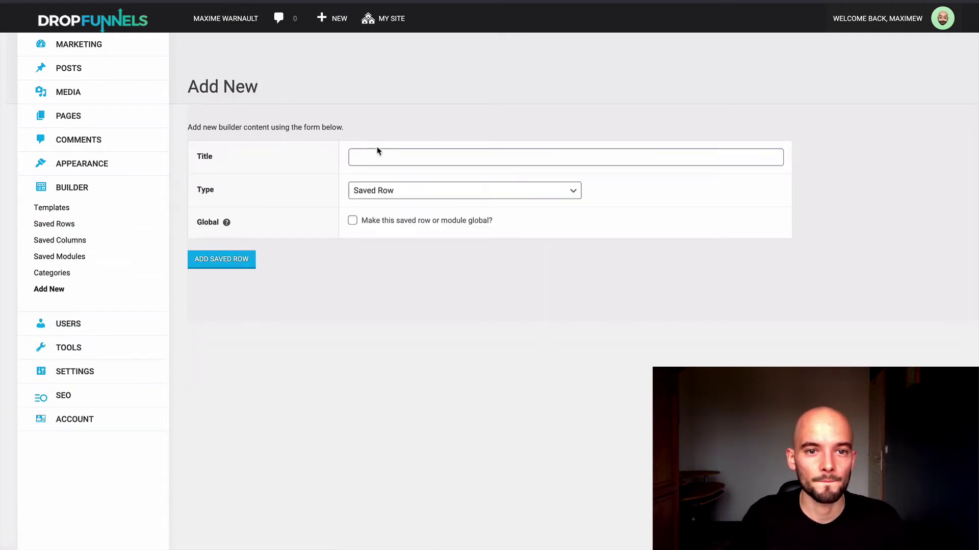
left_click(377, 153)
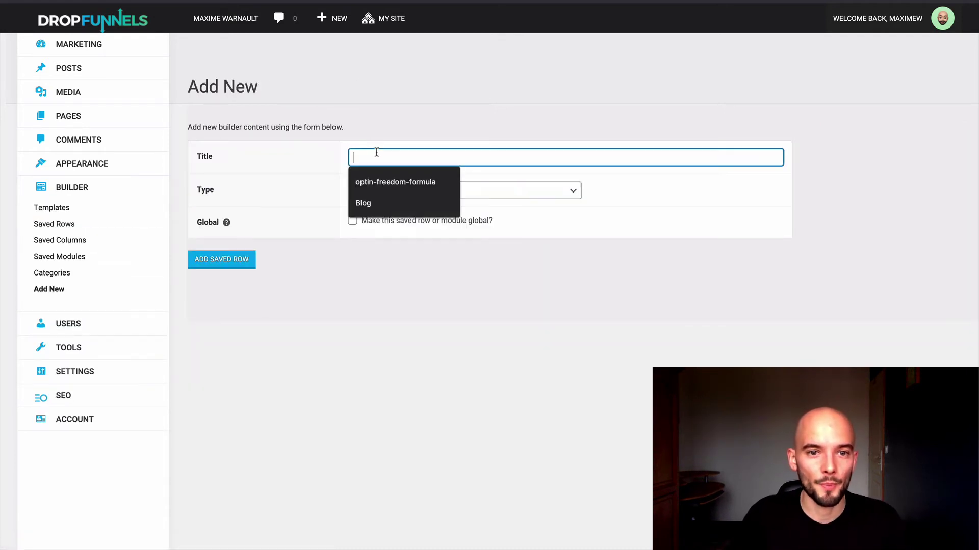
type("Popup")
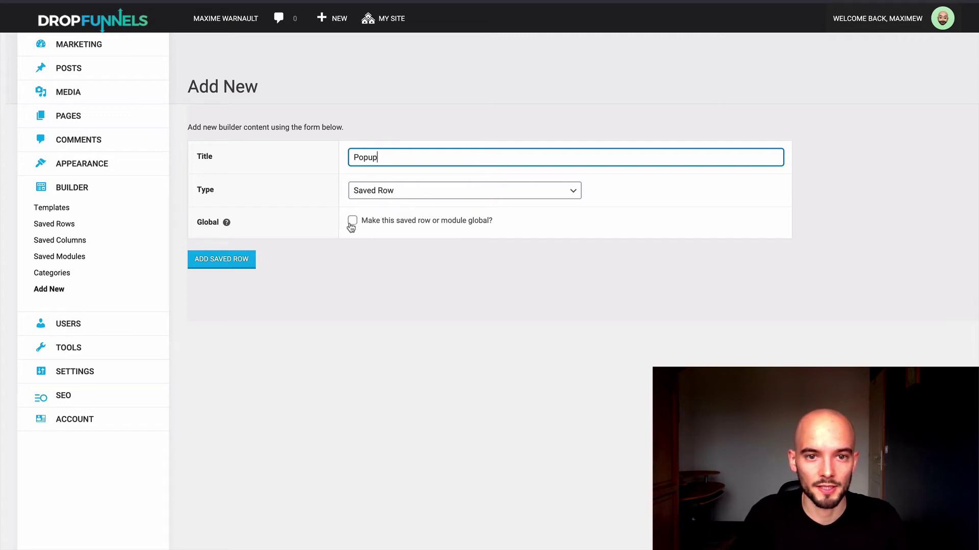
left_click(353, 222)
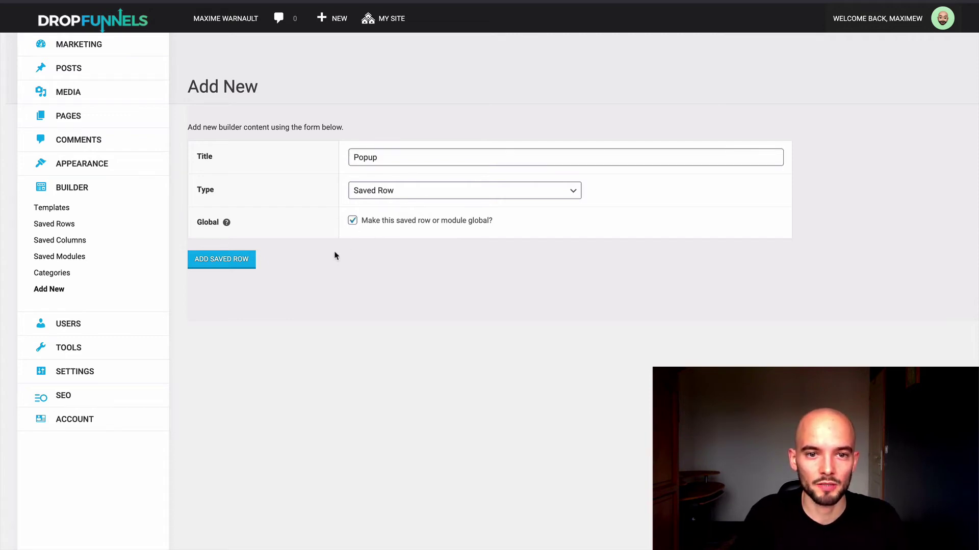
left_click(232, 261)
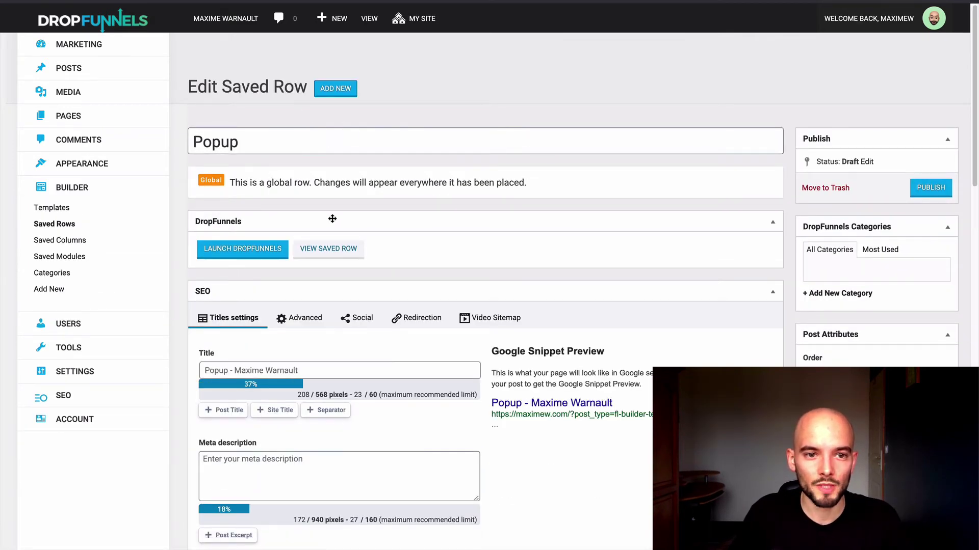
left_click(250, 253)
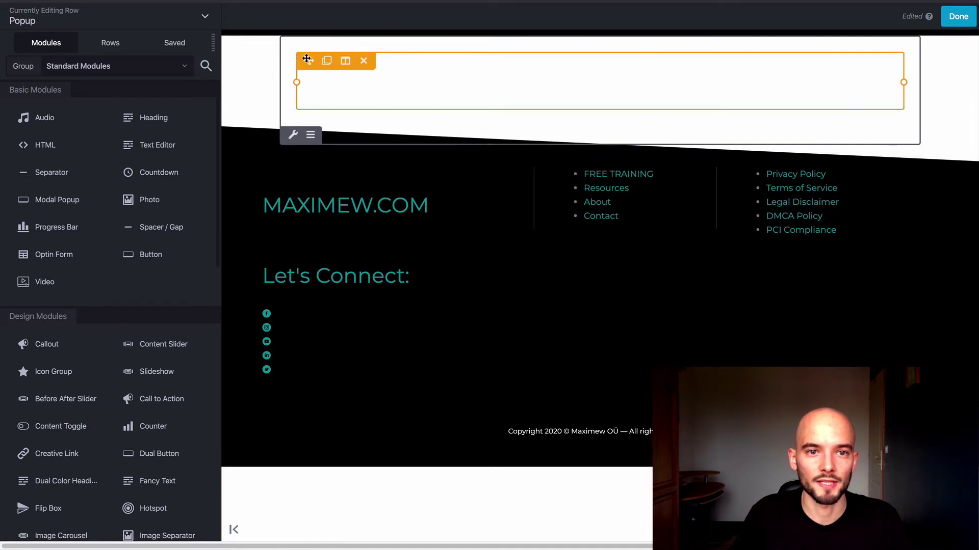
- Set both the width and the content width of the Popup row to Full Width
left_click(292, 134)
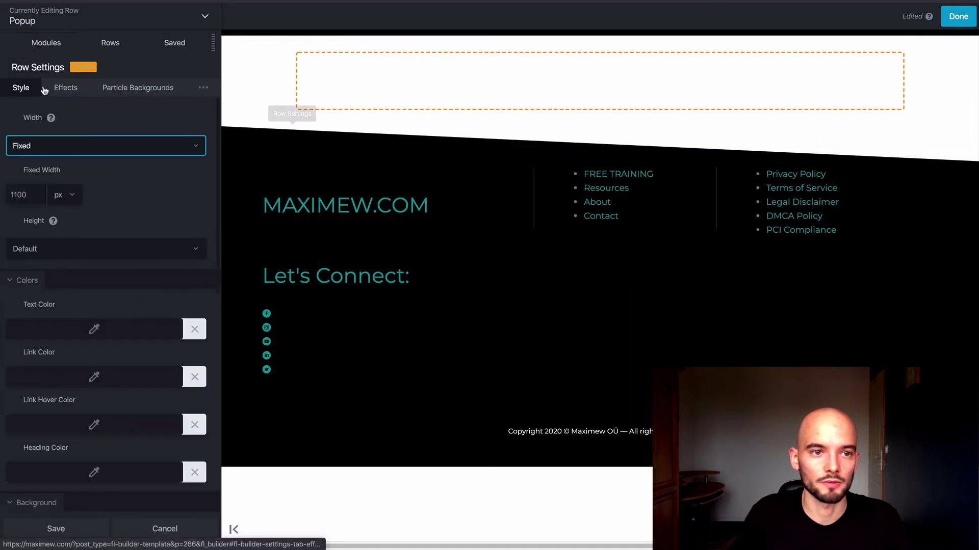
left_click(43, 145)
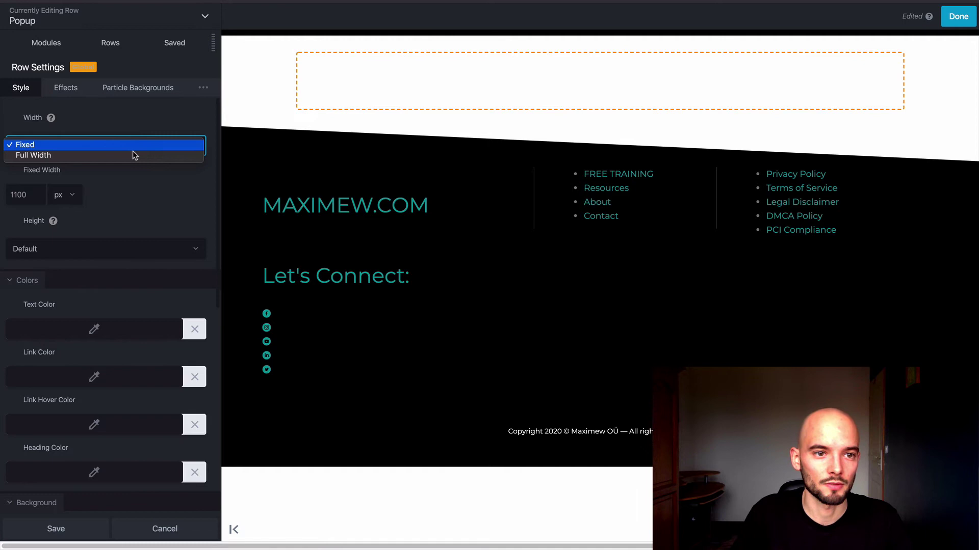
left_click(87, 155)
left_click(109, 203)
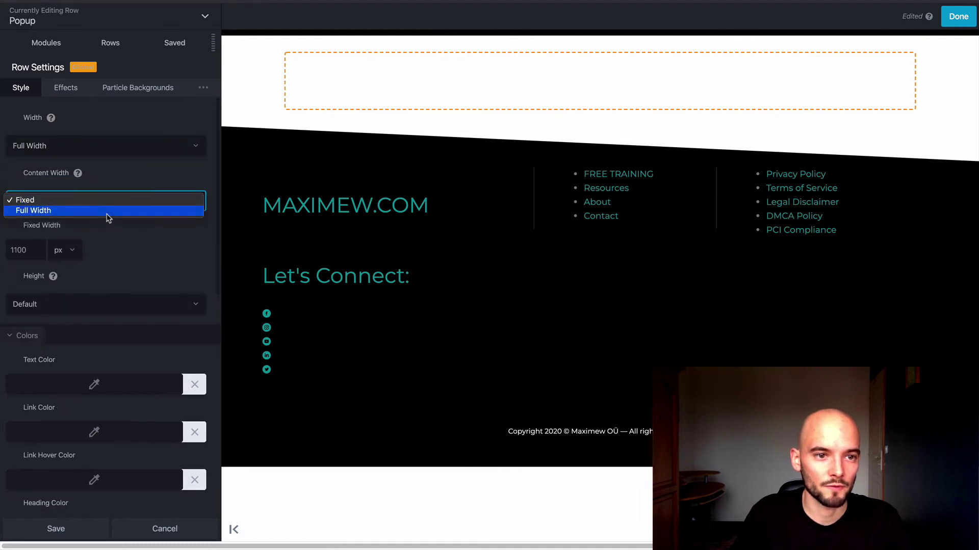
left_click(107, 211)
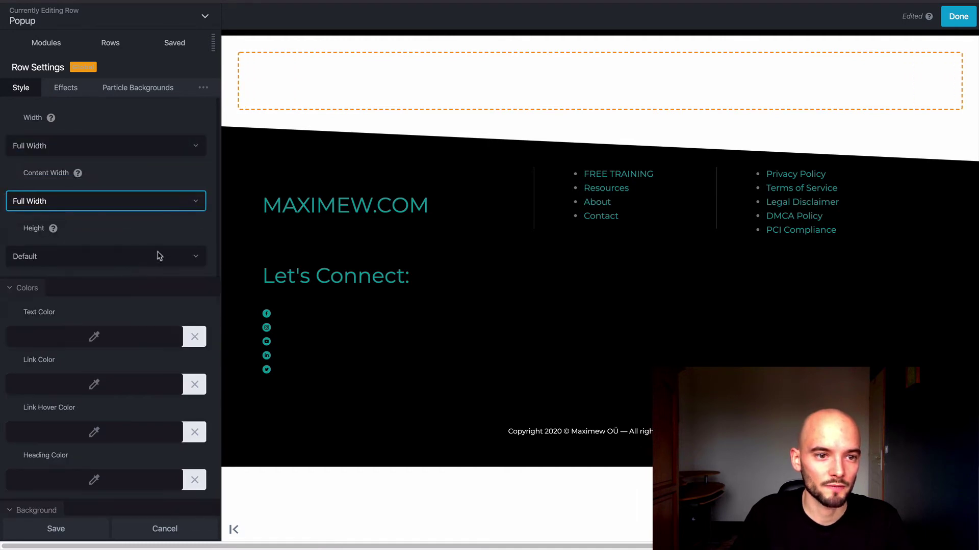
left_click(114, 163)
- Set the Popup row's margins and padding to 0 px on all sides, with the side values linked
mouse_move(255, 54)
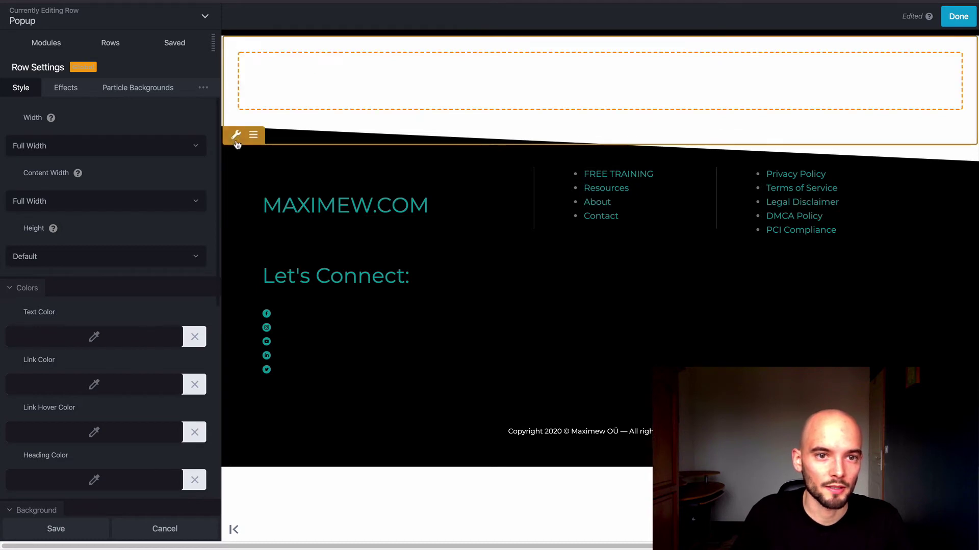
mouse_move(203, 87)
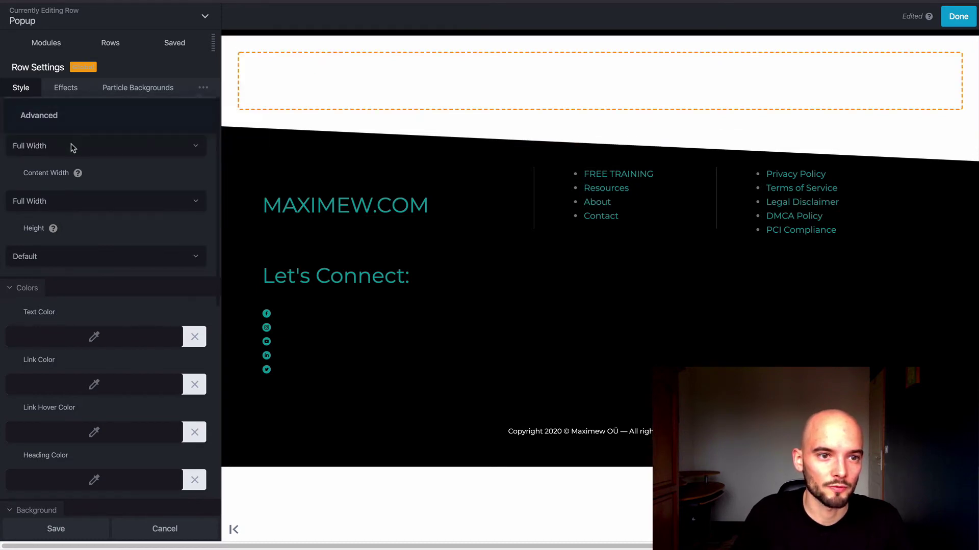
left_click(77, 121)
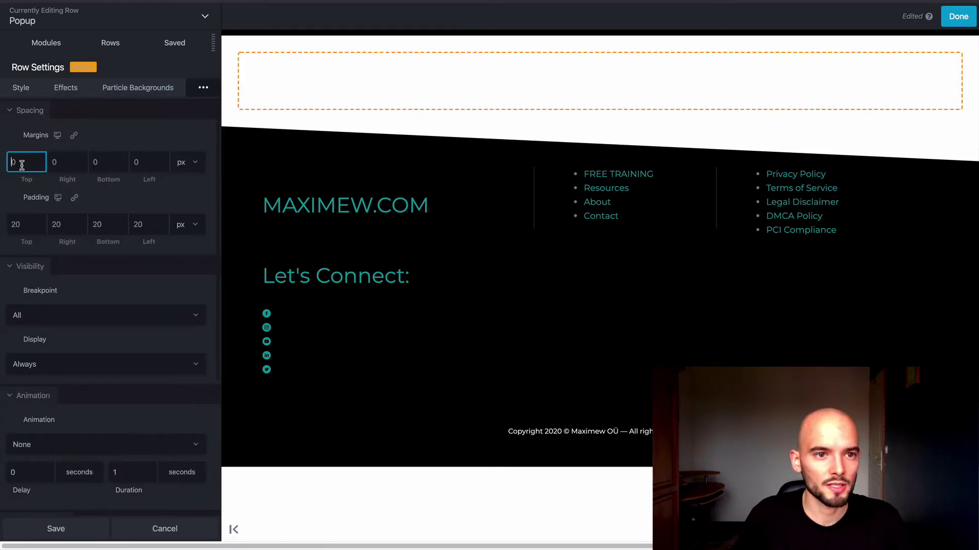
left_click(74, 135)
left_click(28, 164)
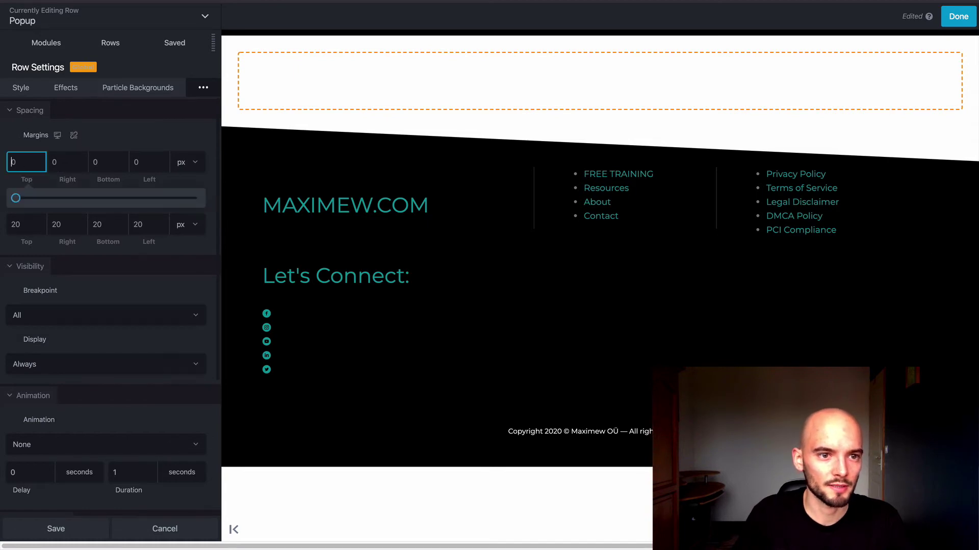
key("Tab")
key("Tab")
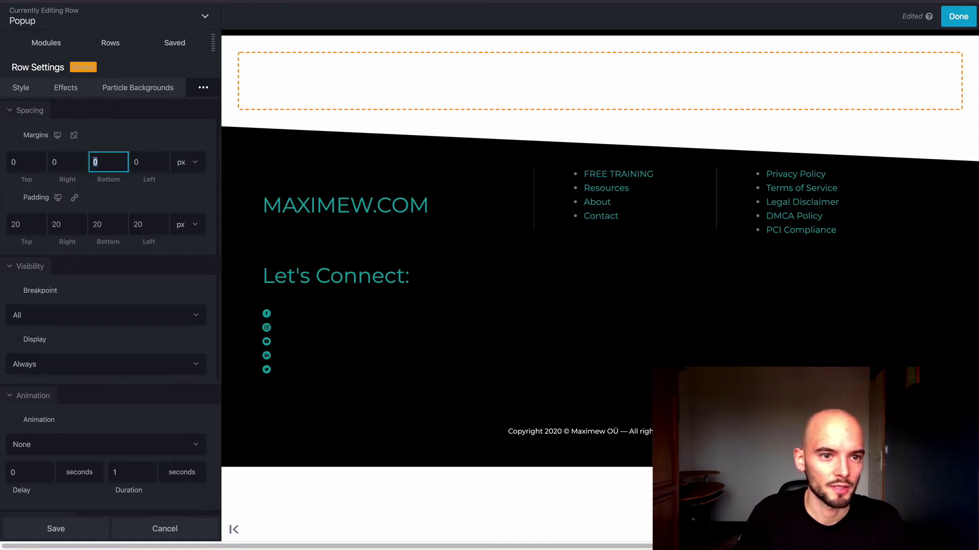
left_click(29, 219)
type("0")
left_click(74, 197)
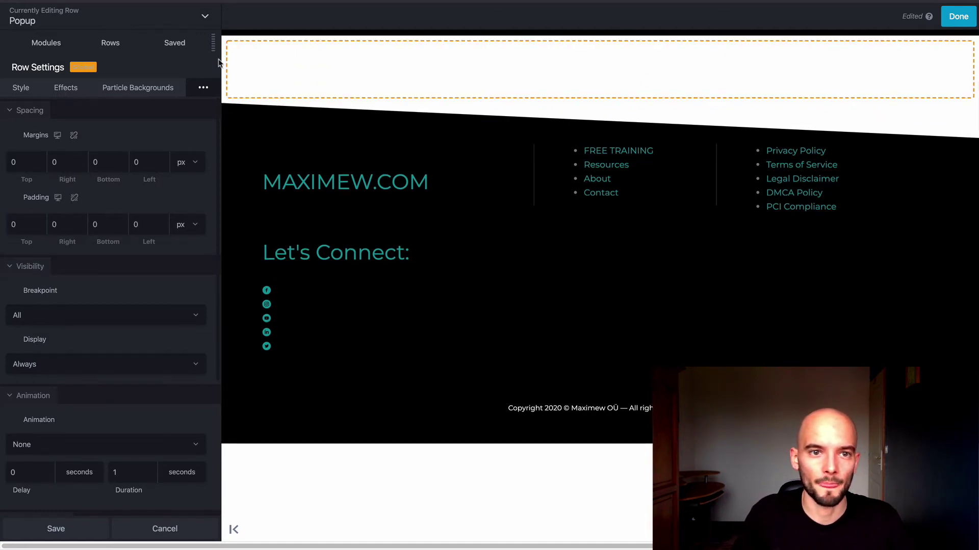
left_click(236, 112)
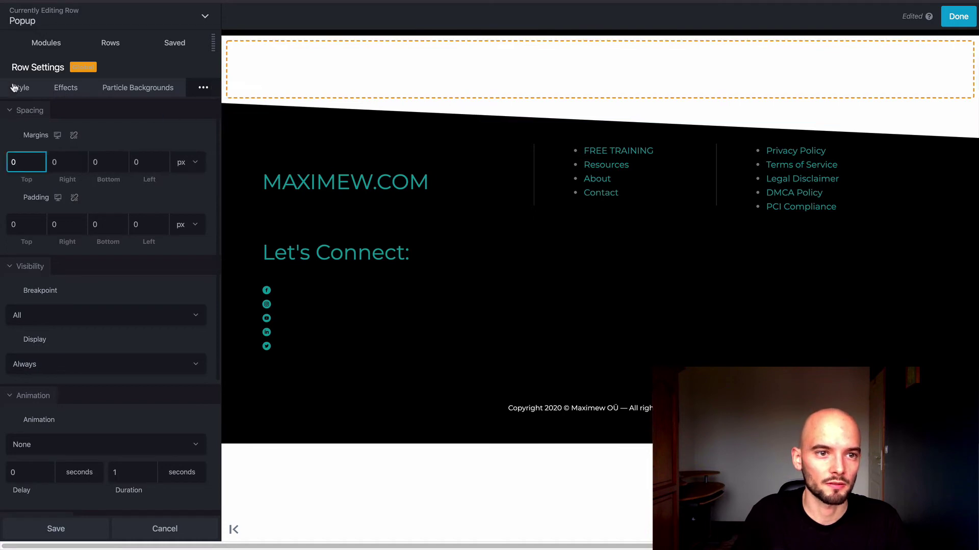
- Change the row's content width to Fixed with a fixed width of 800 px
left_click(15, 87)
left_click(51, 201)
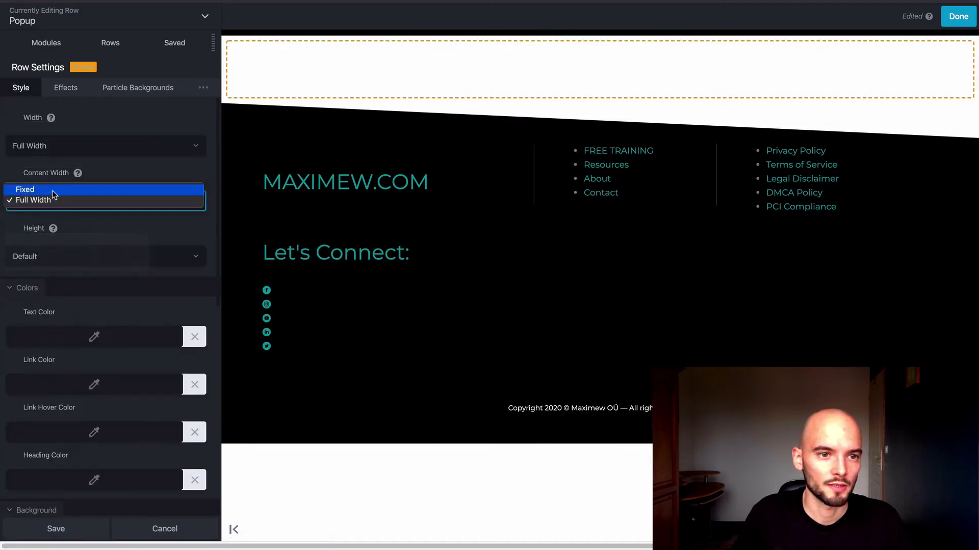
left_click(30, 189)
left_click(18, 243)
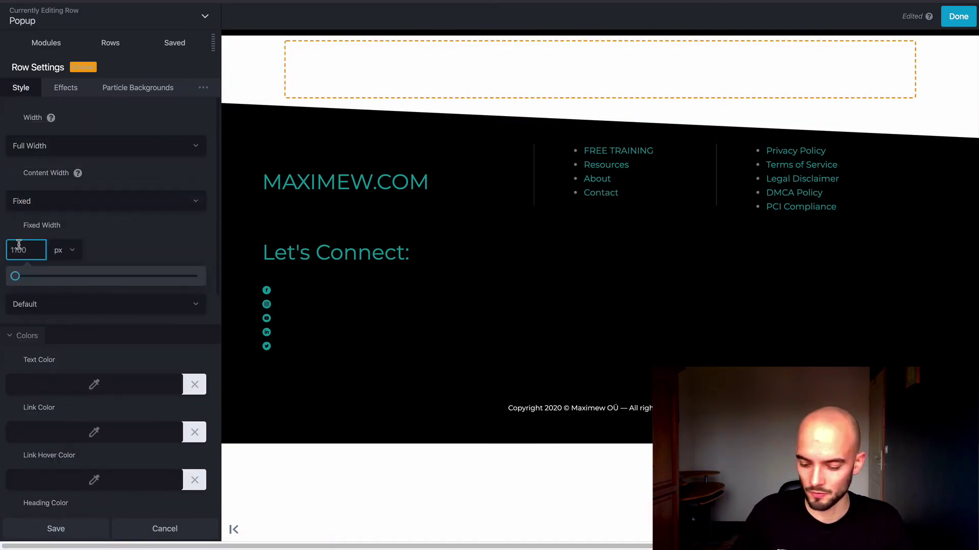
type("800")
left_click(134, 250)
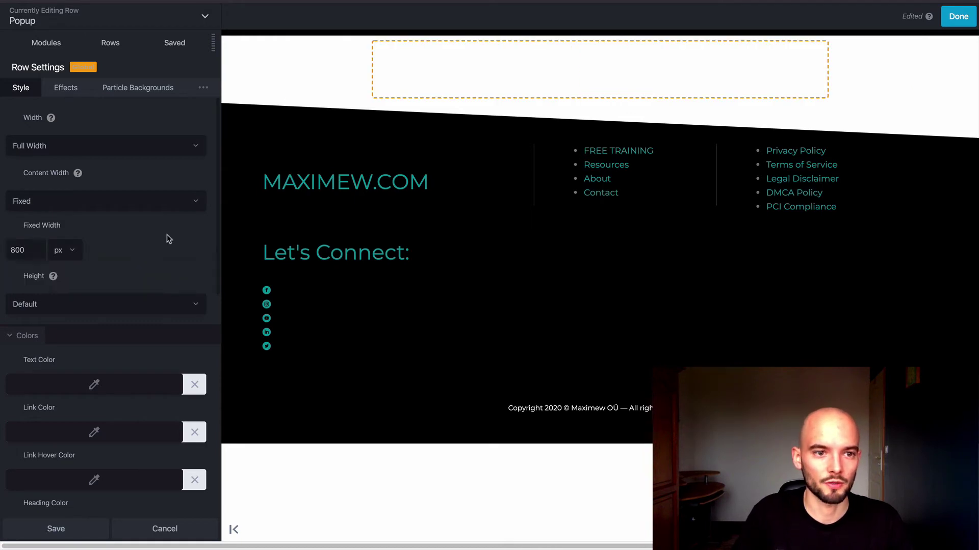
- Add a Heading module to the Popup row with the text WELCOME TO MY POPUP
left_click(49, 44)
left_click_drag(130, 118, 477, 105)
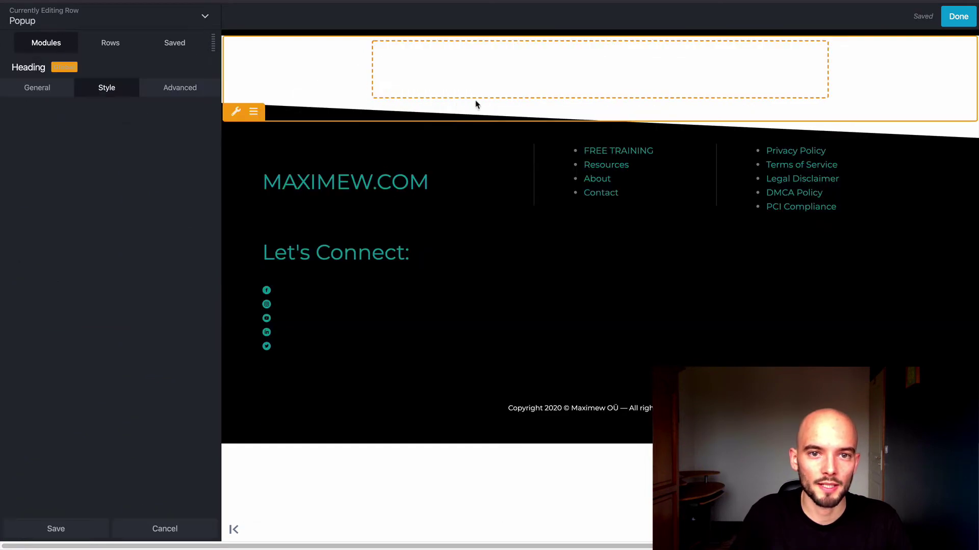
left_click(38, 89)
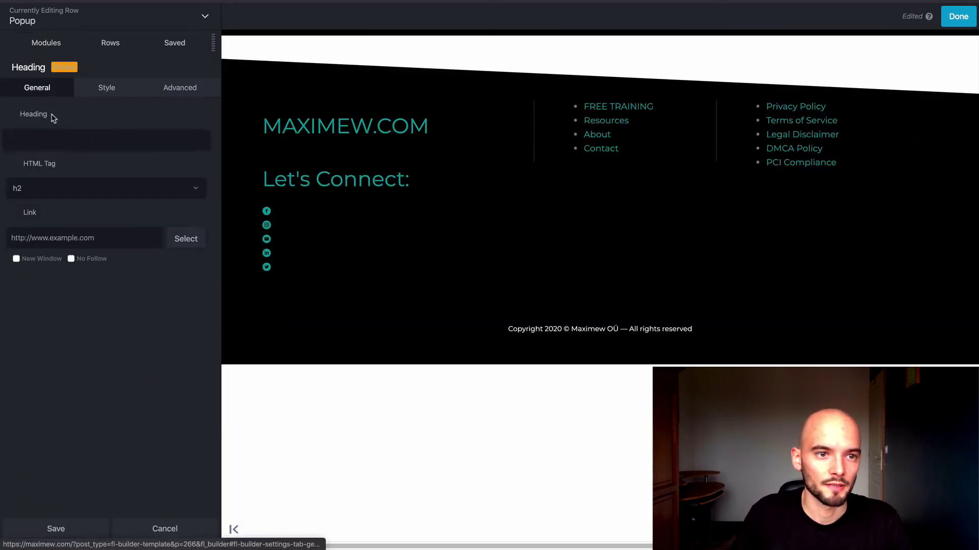
left_click(52, 135)
type("WELCOME")
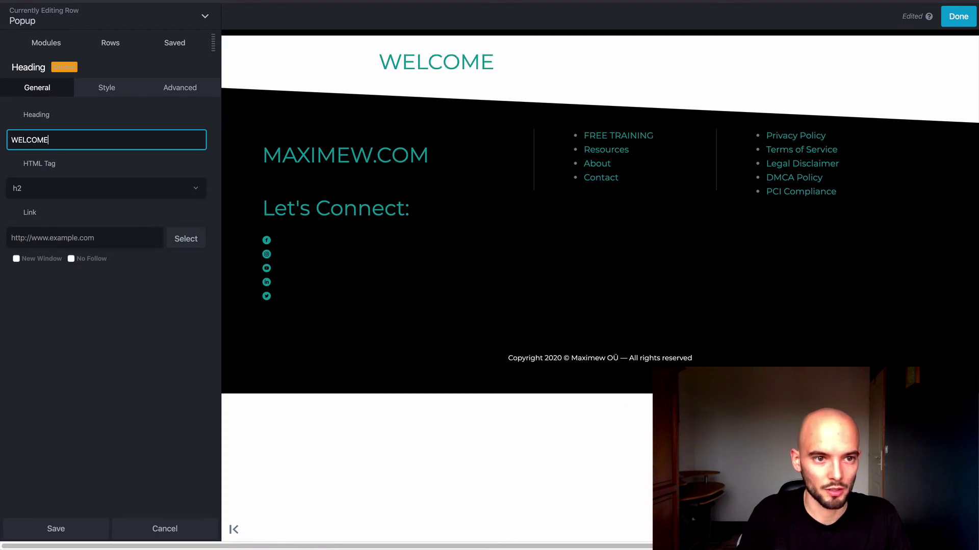
type(" TO MY POPU")
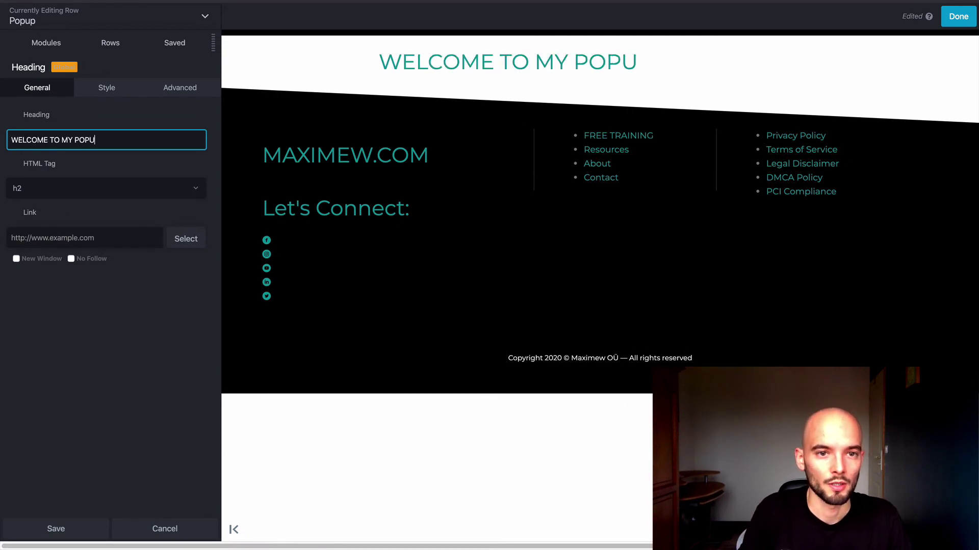
type("P")
- Center-align the heading and set its font weight to Ultra-Bold
left_click(107, 89)
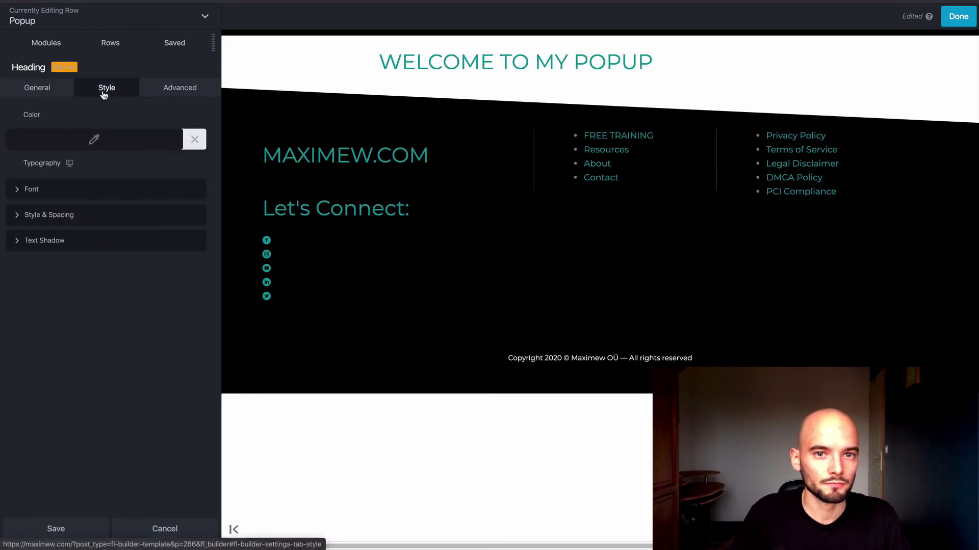
left_click(73, 196)
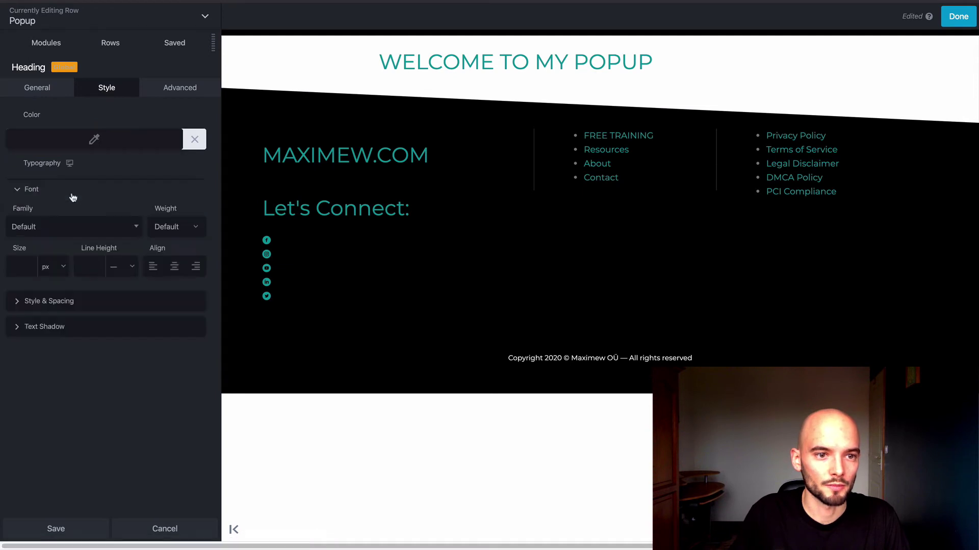
left_click(172, 267)
left_click(170, 229)
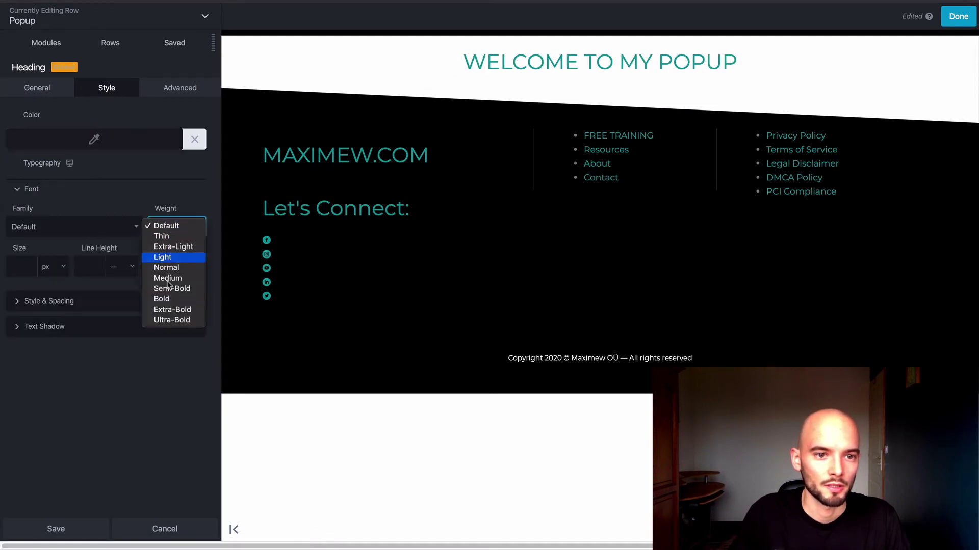
key("Escape")
left_click(170, 314)
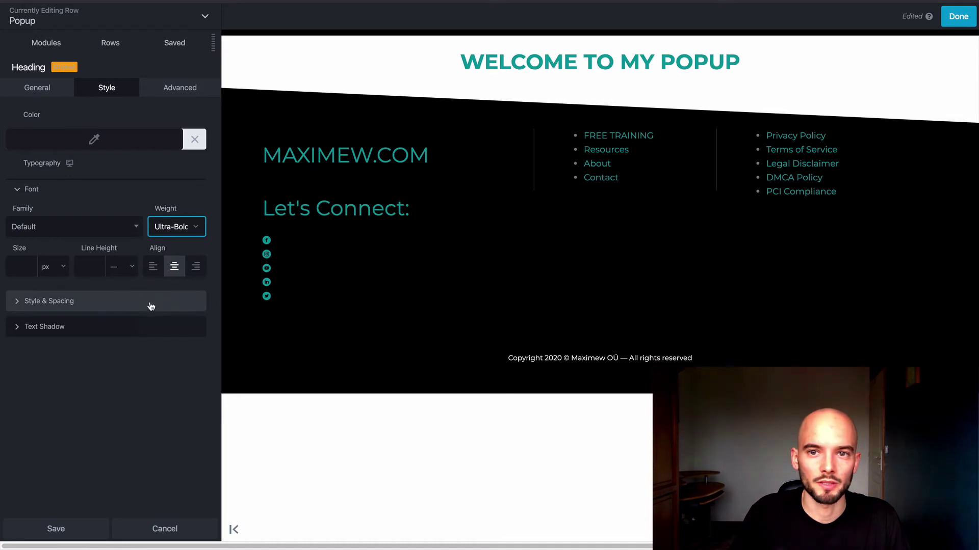
- Add an Optin Form module to the Popup row below the WELCOME TO MY POPUP heading
left_click(26, 190)
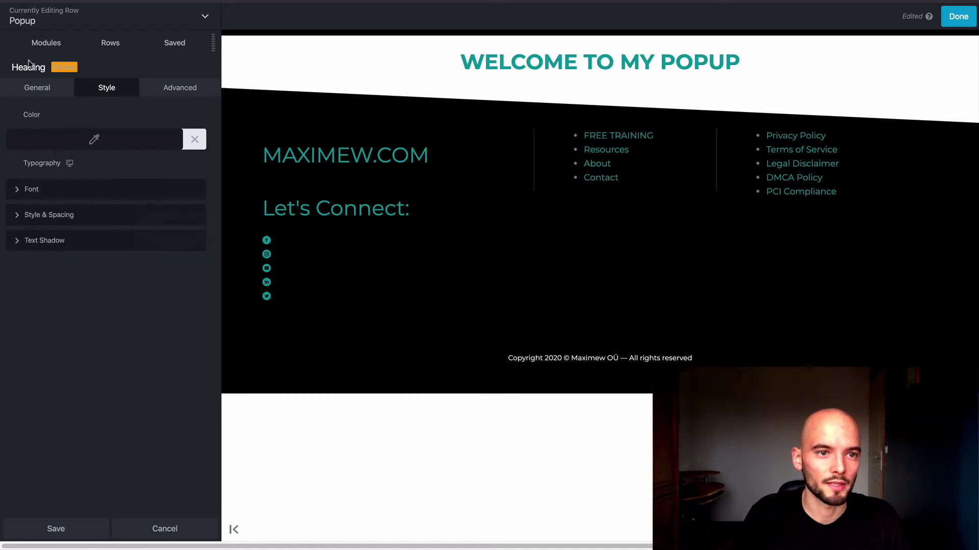
left_click(42, 45)
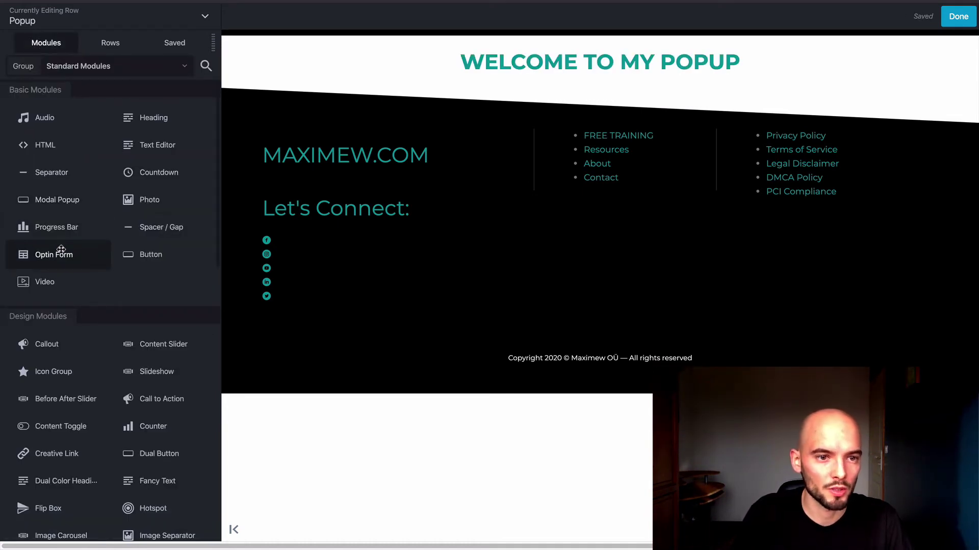
left_click_drag(42, 255, 571, 148)
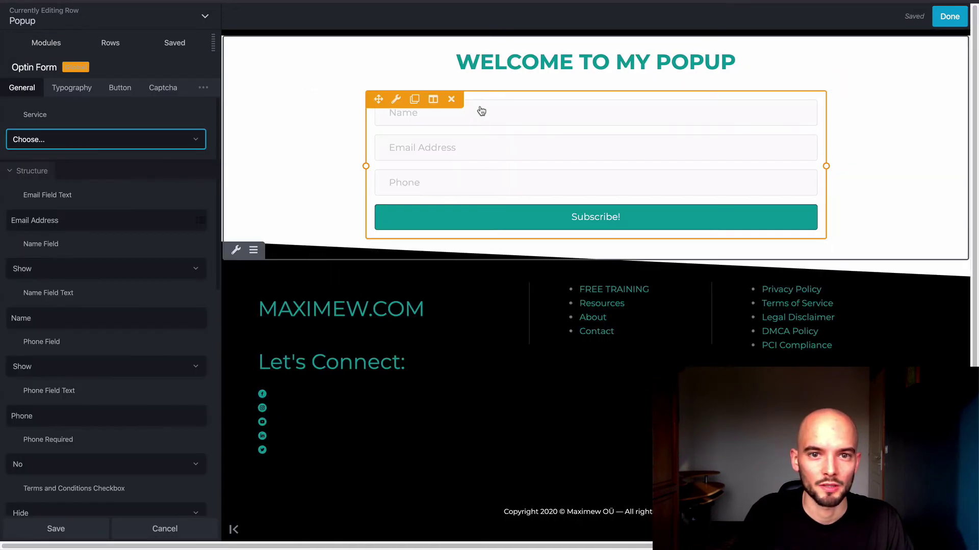
- Set the optin form's service to ActiveCampaign and select the connected ActiveCampaign account
left_click(89, 146)
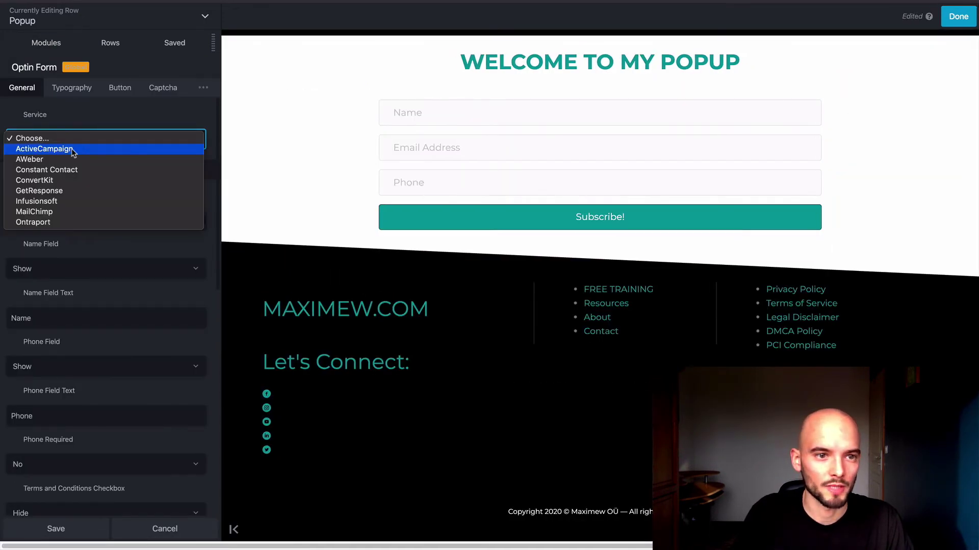
left_click(73, 149)
left_click(47, 192)
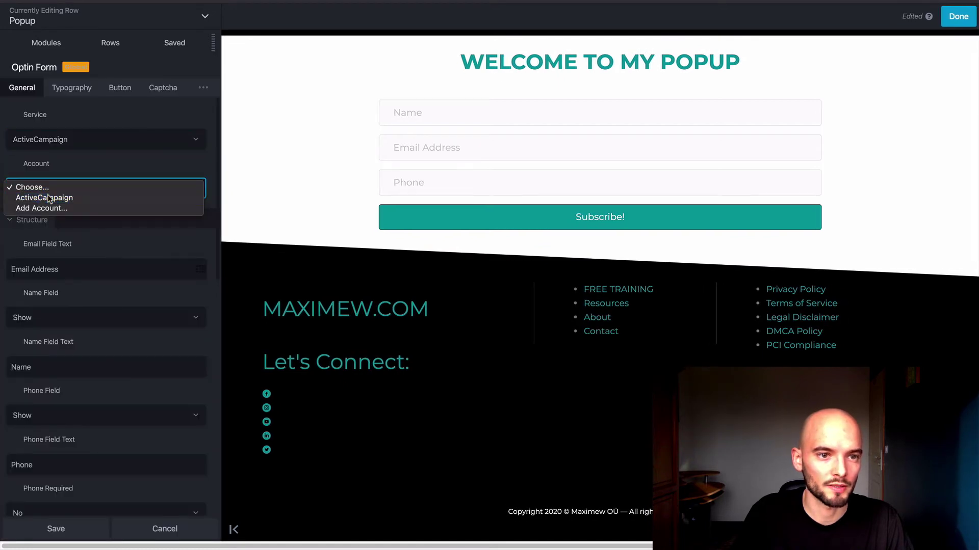
left_click(47, 197)
scroll(65, 158, "down", 3)
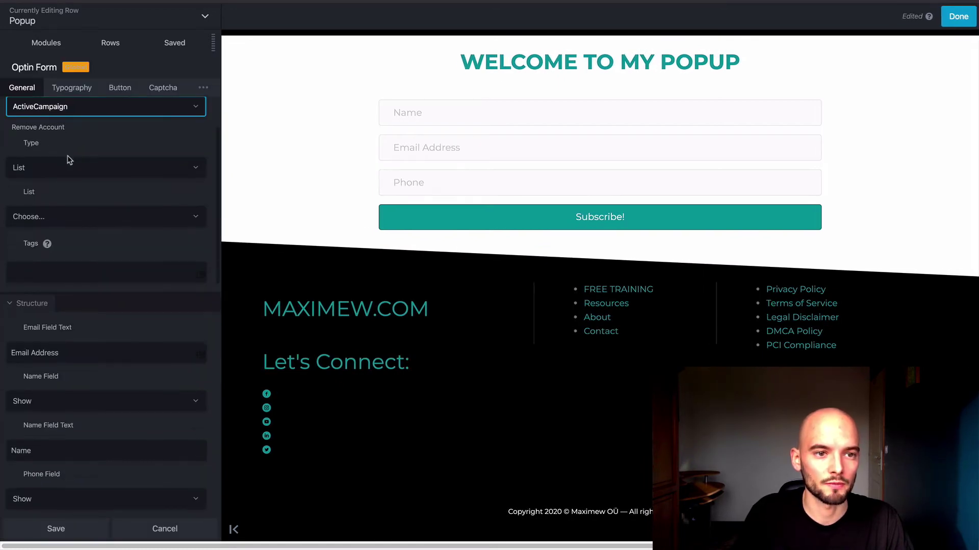
left_click(81, 135)
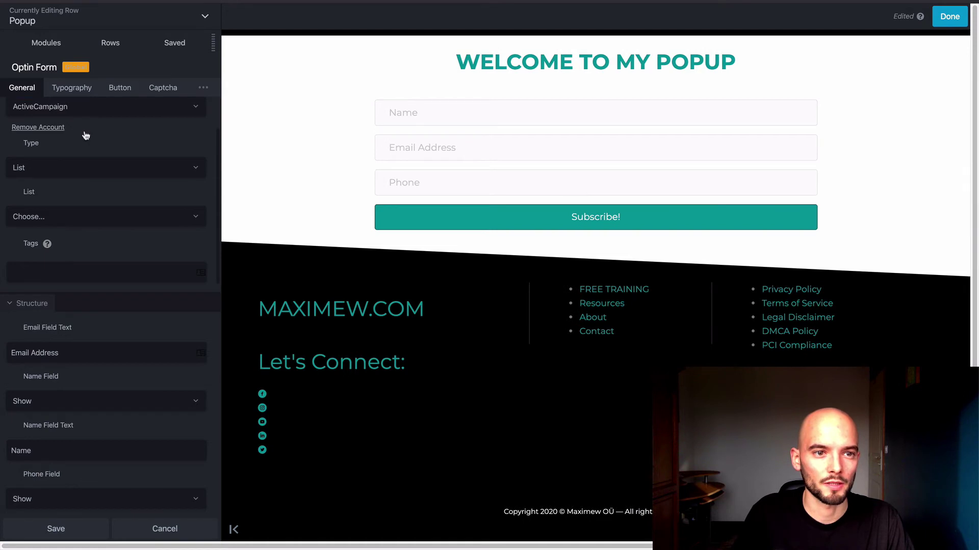
left_click(108, 172)
left_click(137, 134)
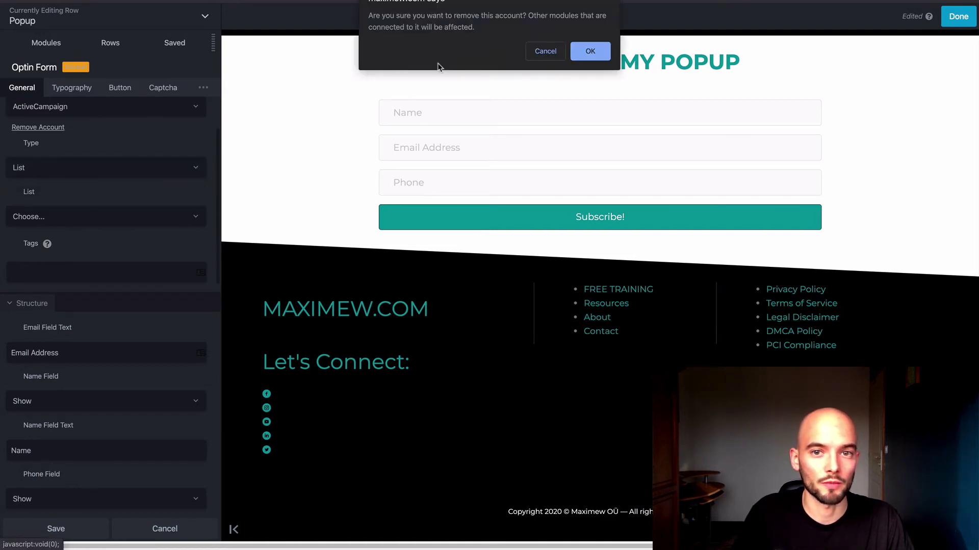
left_click(541, 49)
- Select the list named after the site owner for the optin form and set its tag to Test
scroll(127, 157, "down", 1)
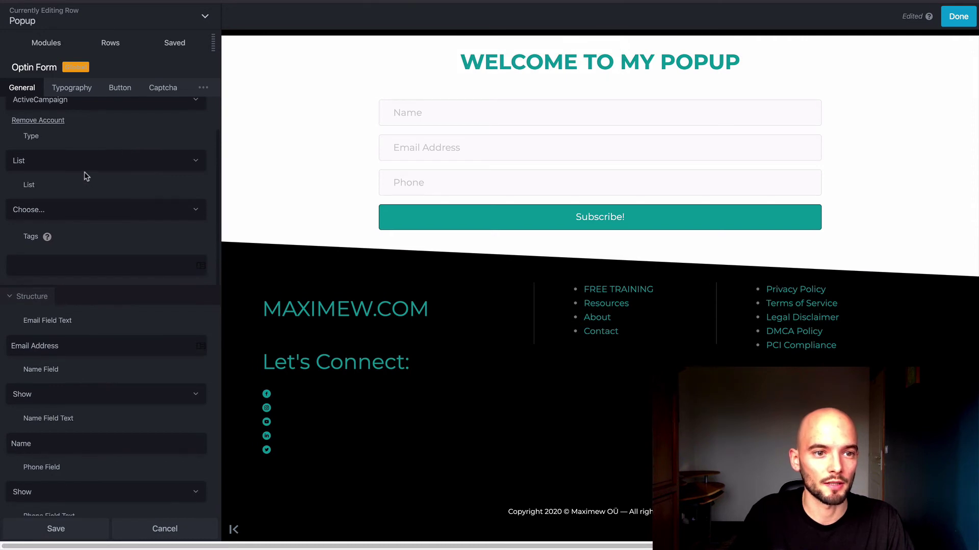
left_click(71, 207)
left_click(71, 158)
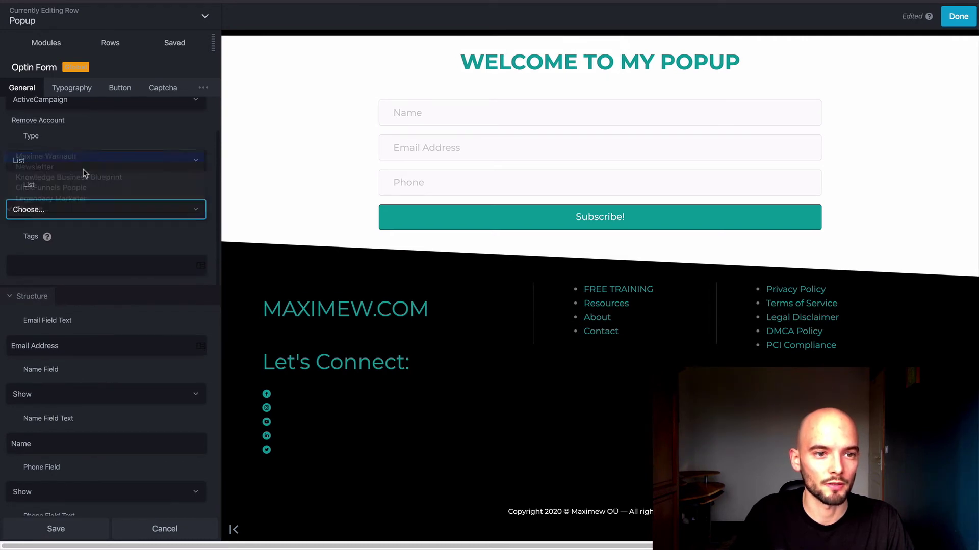
scroll(89, 192, "down", 2)
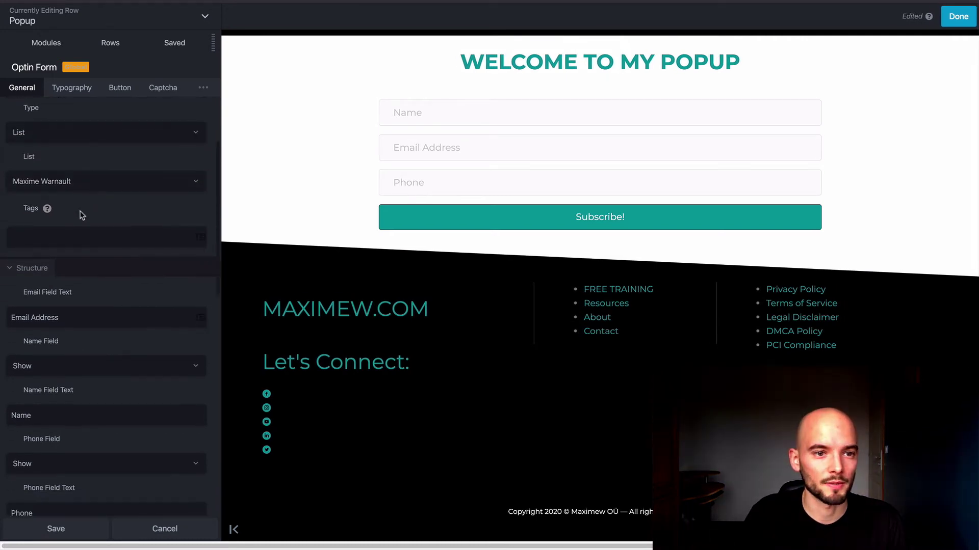
left_click(73, 240)
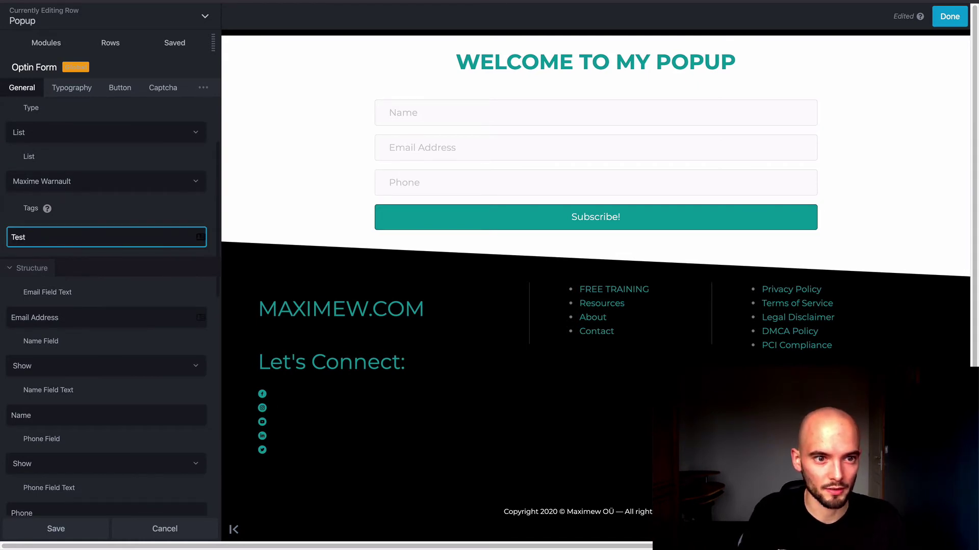
left_click(105, 218)
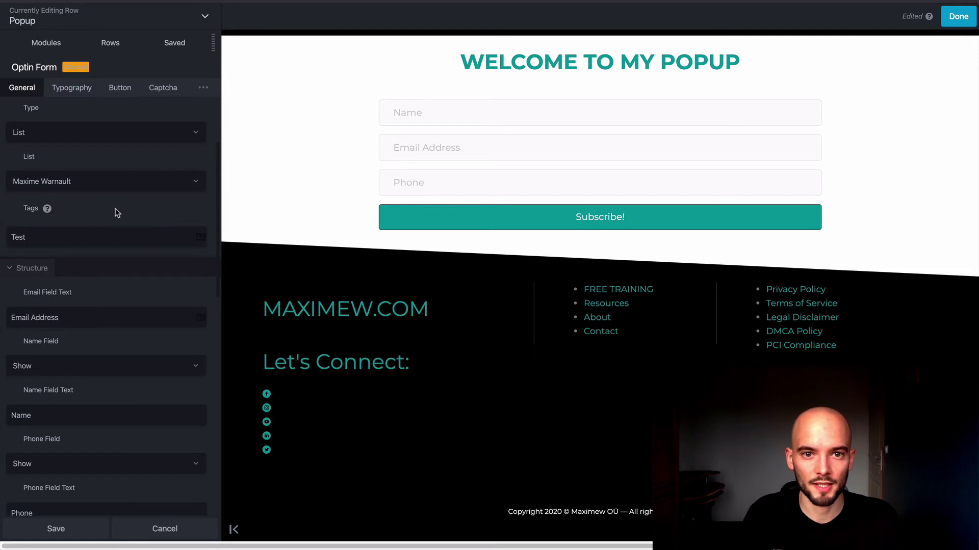
- Hide the phone field in the optin form and save the form's settings
mouse_move(441, 131)
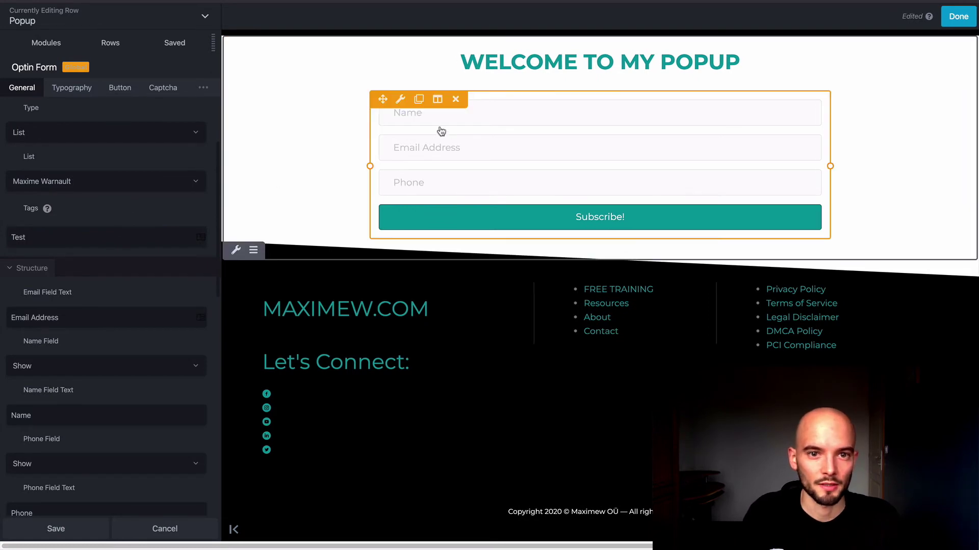
left_click(400, 100)
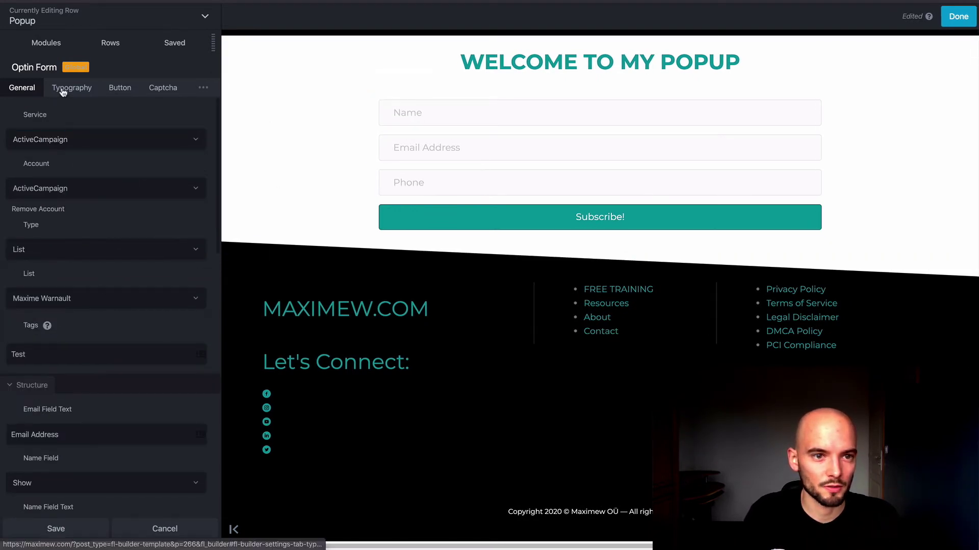
left_click(72, 87)
left_click(23, 94)
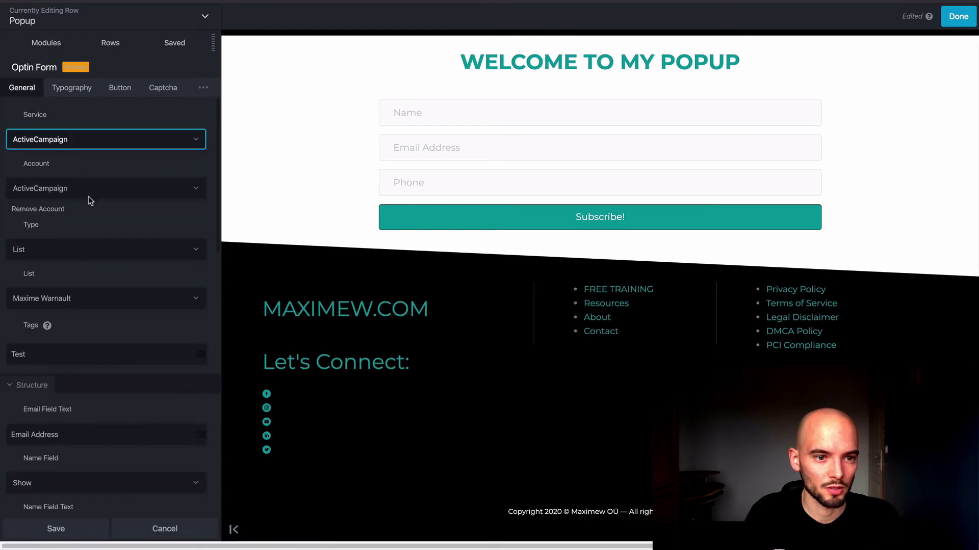
scroll(114, 200, "down", 5)
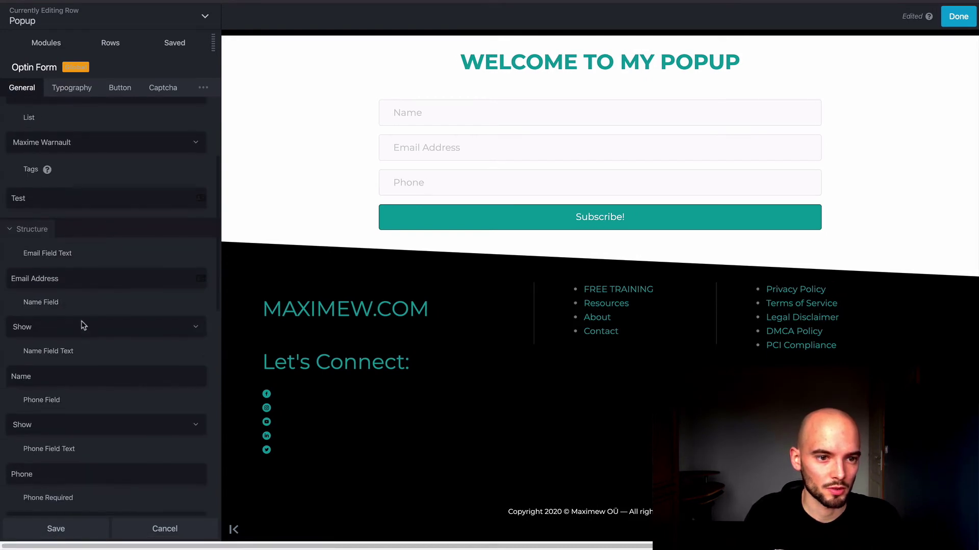
scroll(84, 329, "down", 1)
left_click(63, 388)
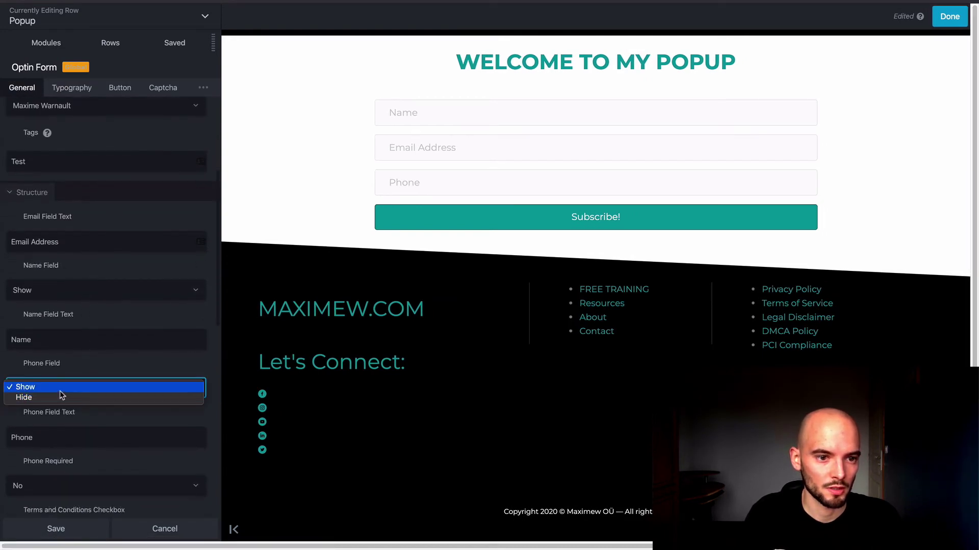
left_click(60, 395)
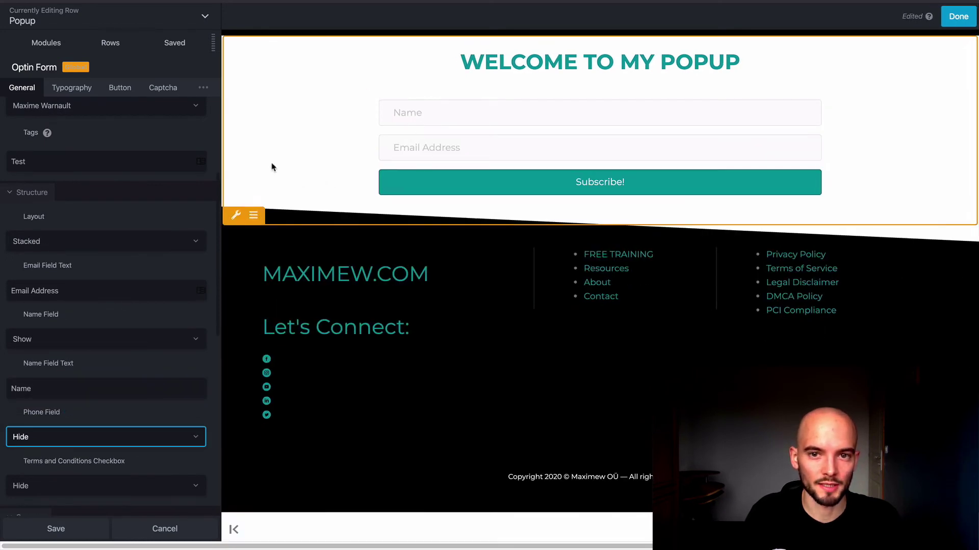
left_click(70, 532)
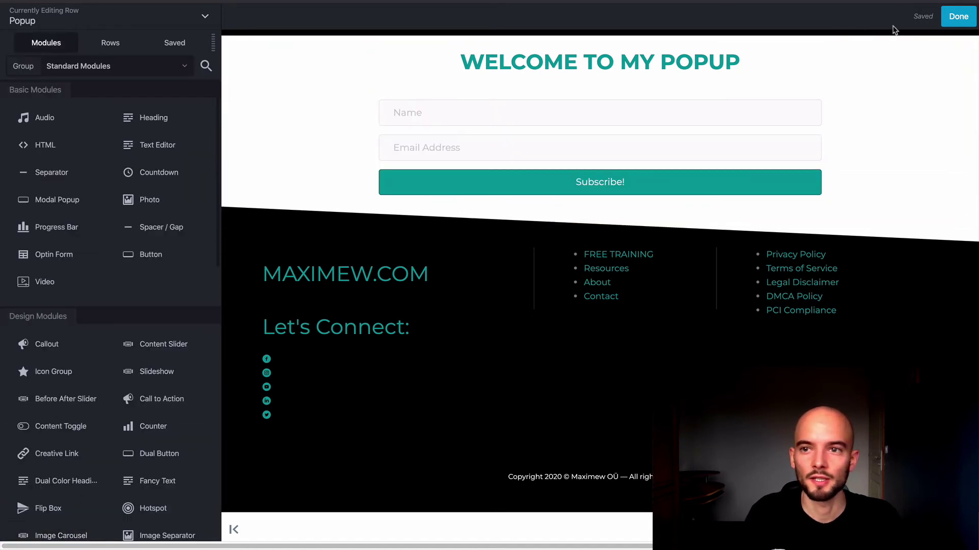
- Publish the Popup row and go to the site's home page
left_click(960, 17)
left_click(916, 18)
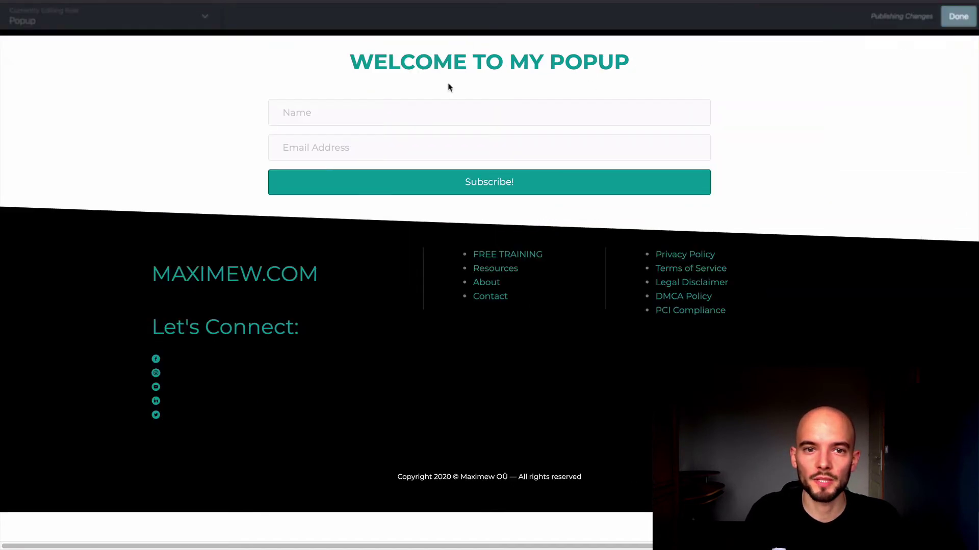
mouse_move(471, 25)
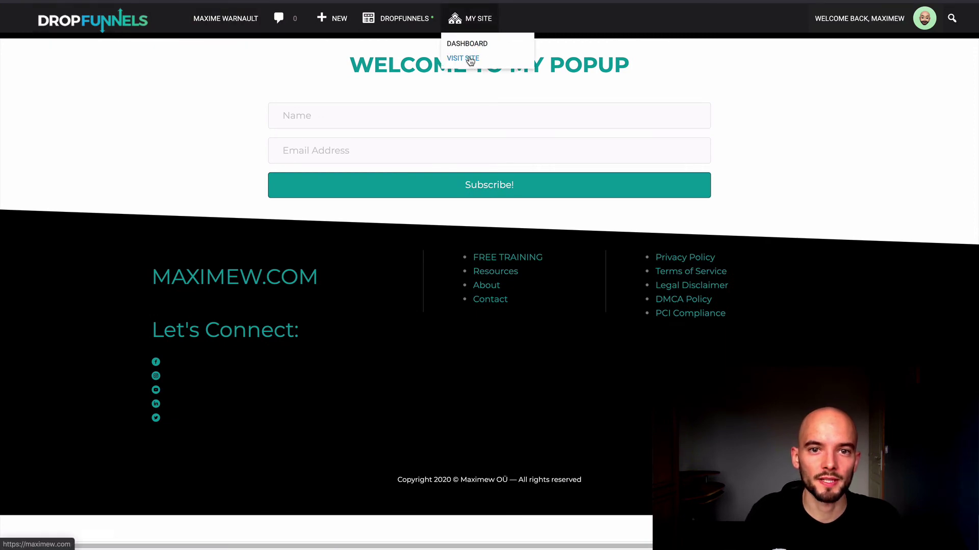
left_click(470, 60)
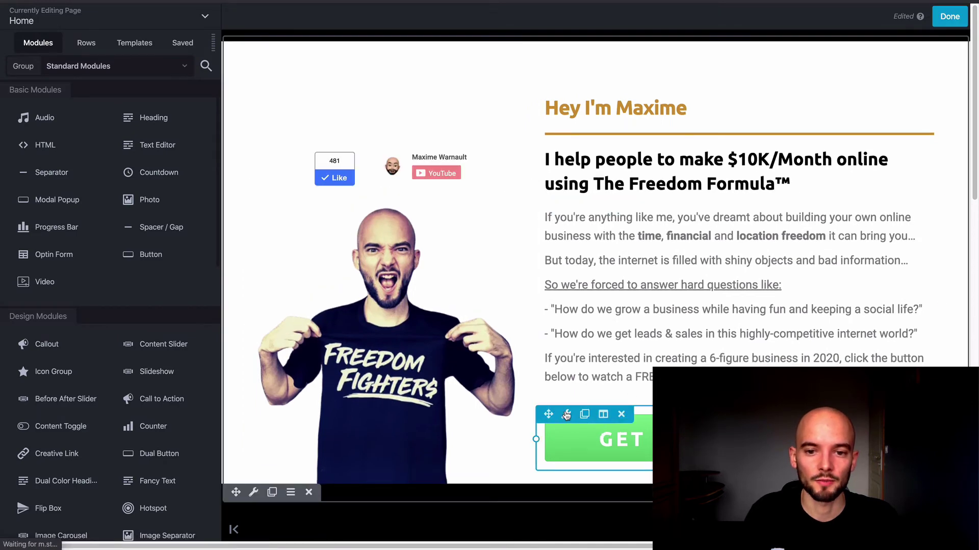
- Add a Modal Popup module above the "I help people to make $10K/Month" headline on the Home page and turn off its preview
left_click(565, 415)
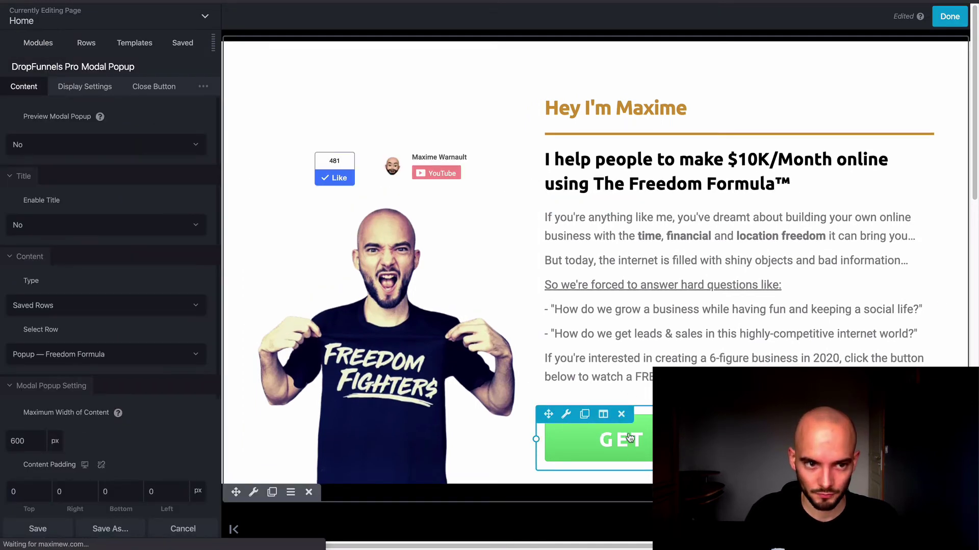
left_click(42, 47)
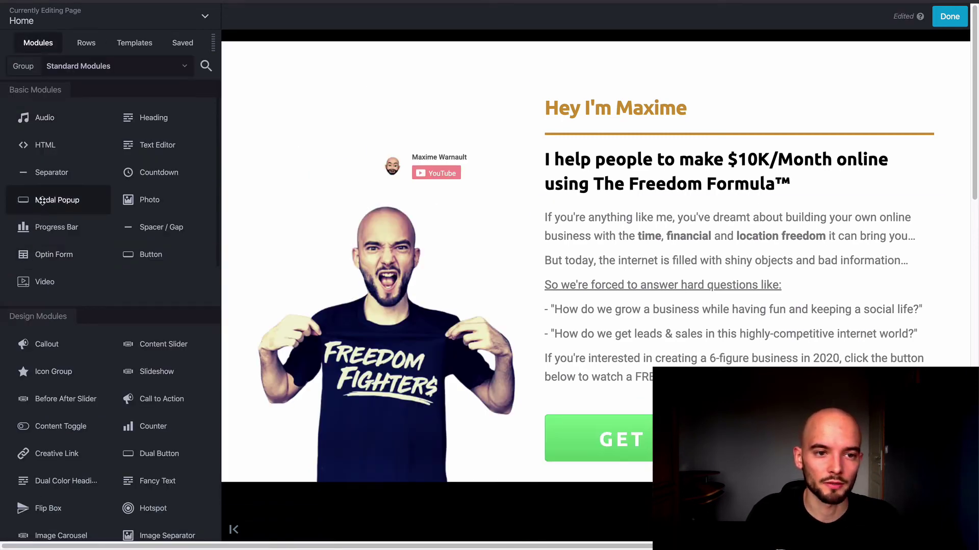
left_click_drag(43, 201, 651, 208)
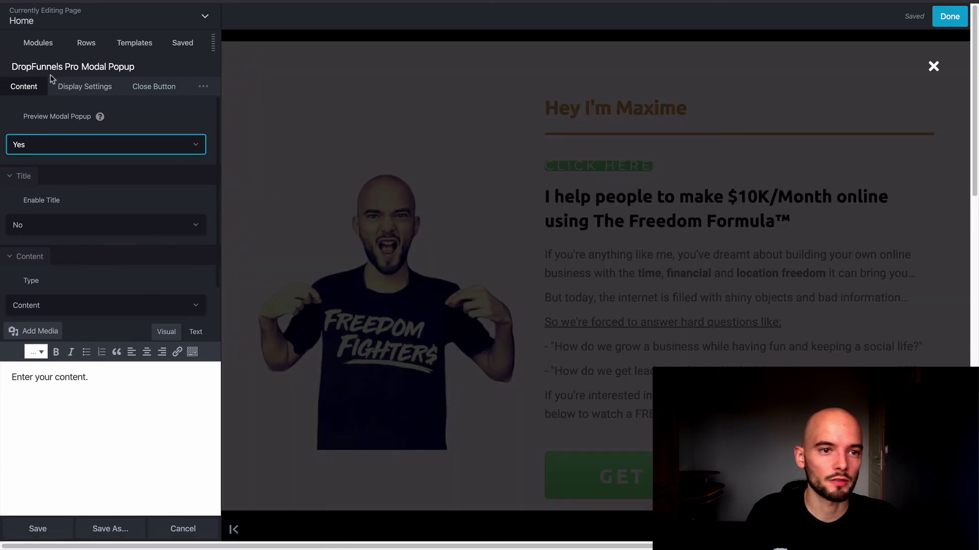
left_click(60, 148)
left_click(52, 131)
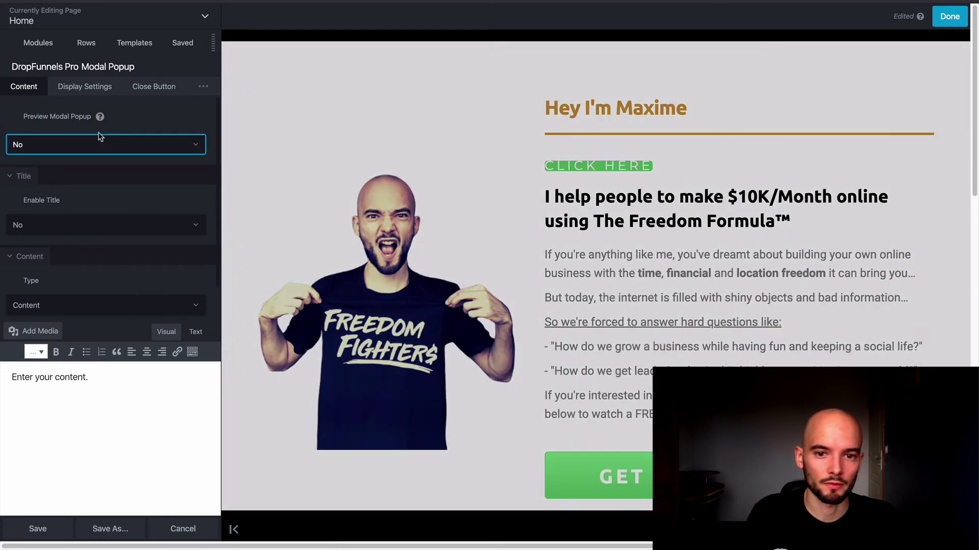
- Set the modal popup to display automatically, with the exit intent trigger set to Yes
left_click(75, 90)
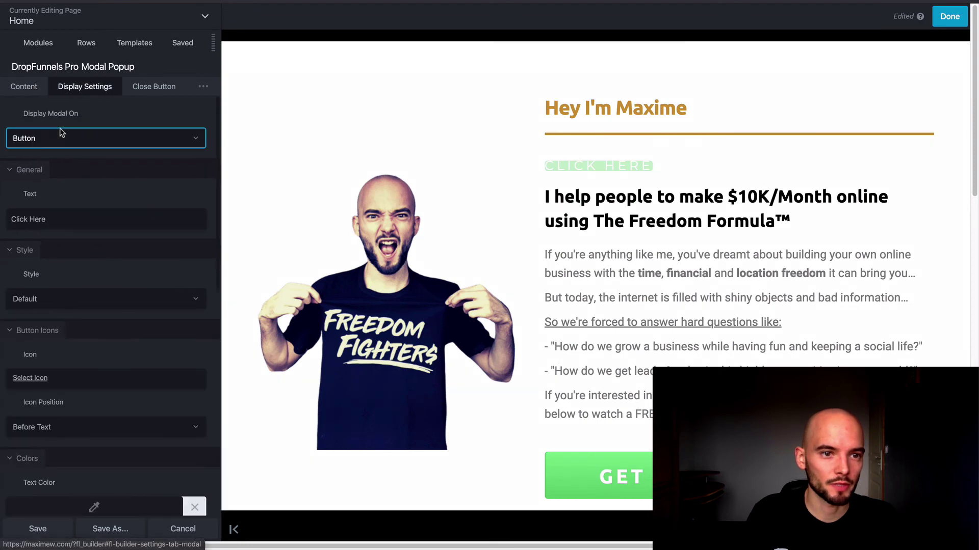
left_click(60, 135)
left_click(57, 159)
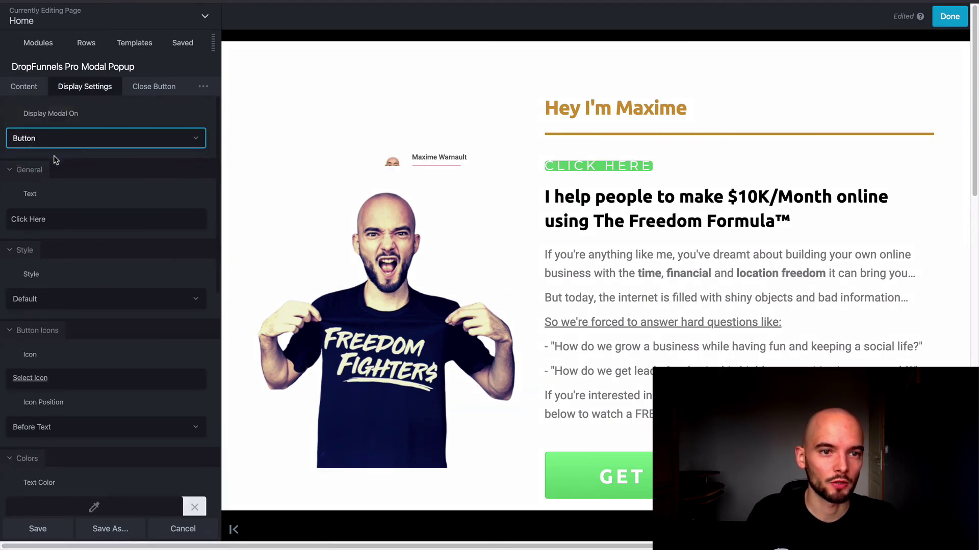
left_click(62, 225)
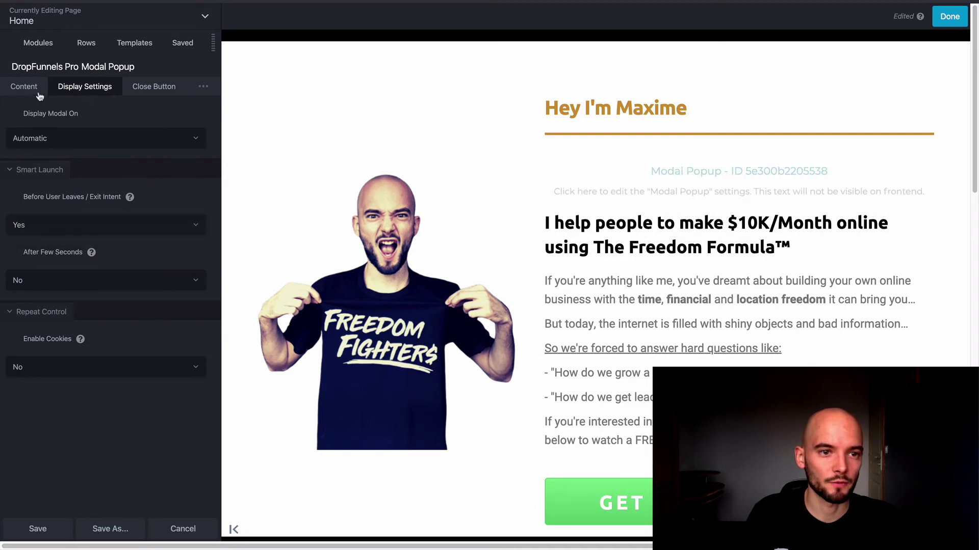
- Keep the modal popup's title disabled and set its content type to Saved Rows
left_click(21, 88)
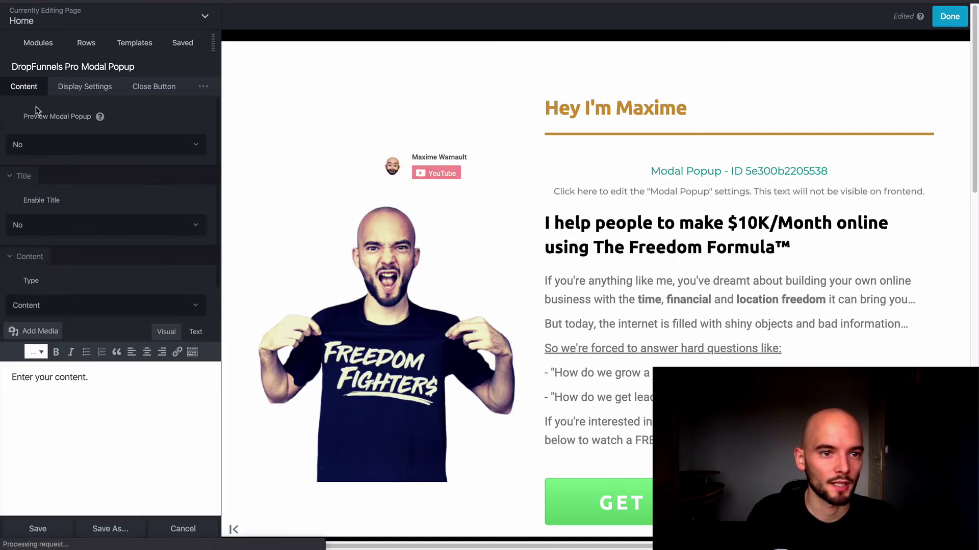
left_click(77, 225)
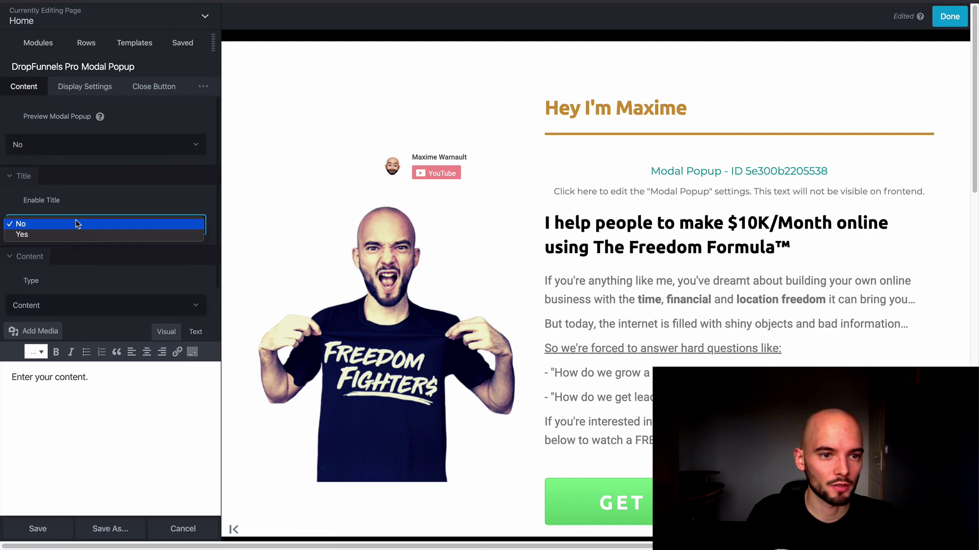
left_click(79, 225)
scroll(72, 272, "down", 1)
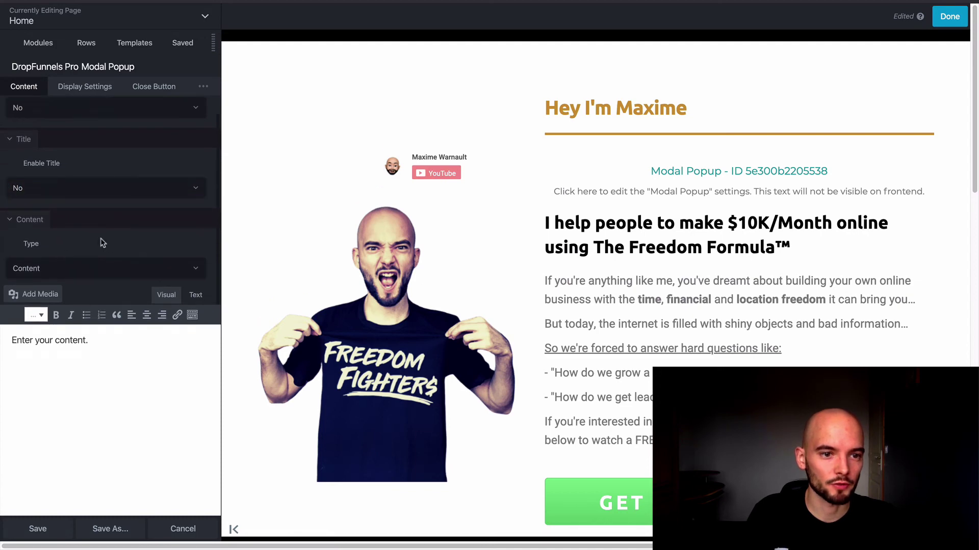
left_click(67, 270)
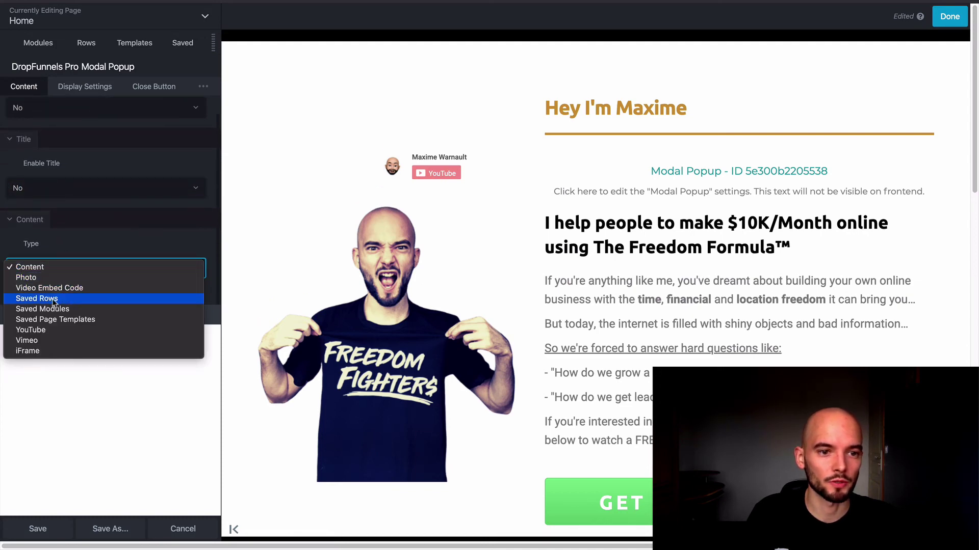
left_click(56, 302)
scroll(97, 265, "down", 2)
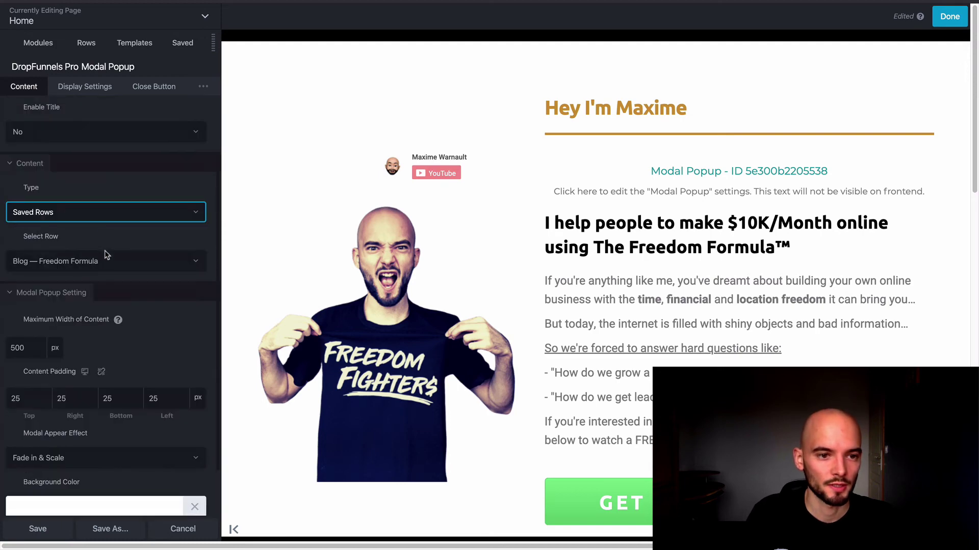
- Choose the saved row Popup as the modal popup's content and save the module settings
left_click(100, 260)
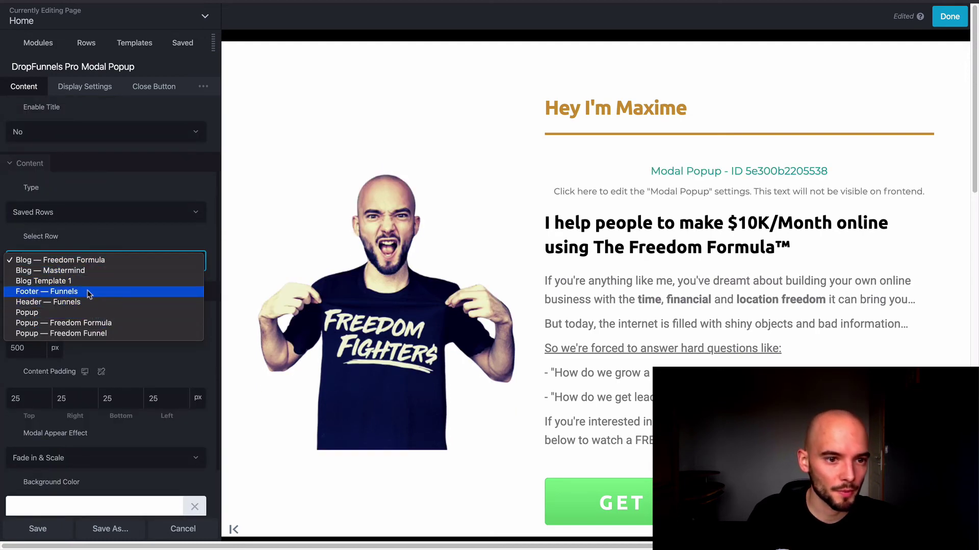
left_click(84, 313)
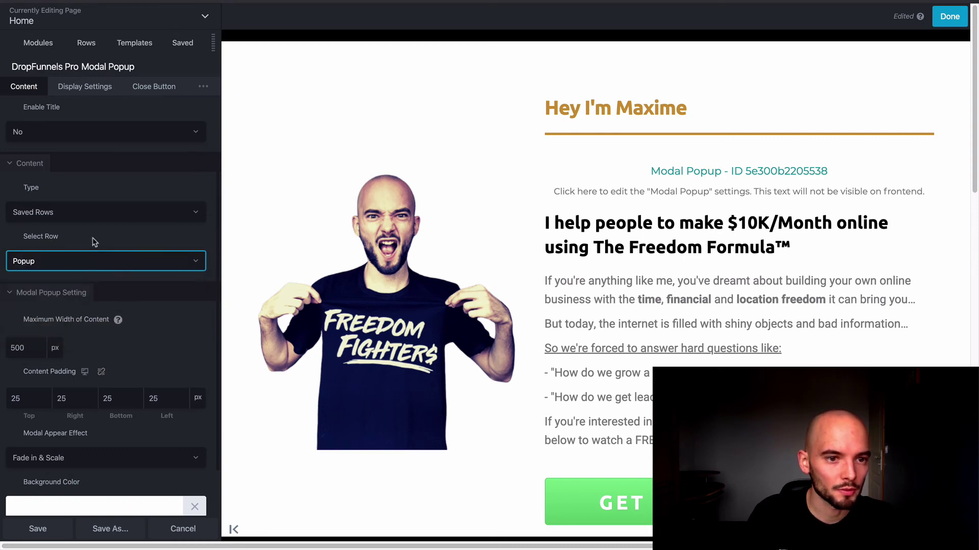
scroll(56, 467, "down", 1)
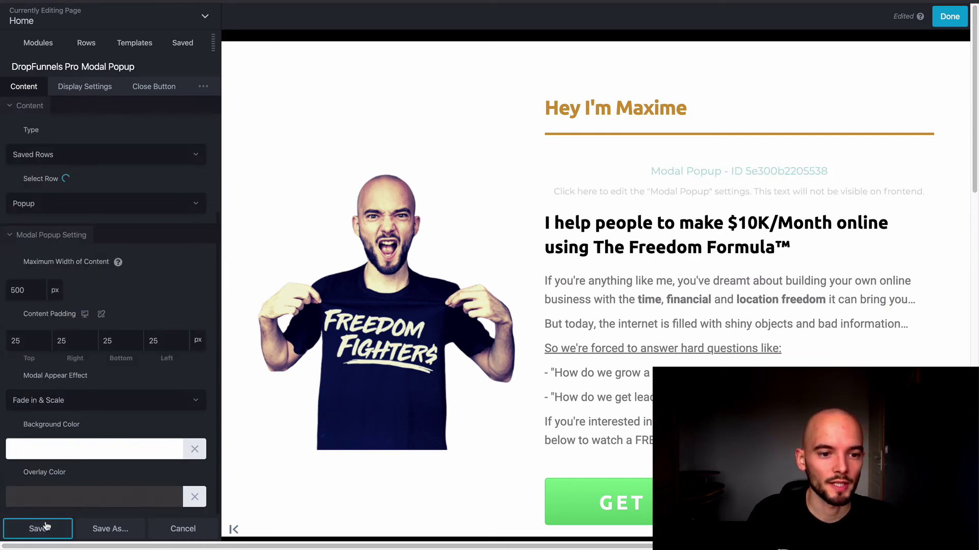
left_click(46, 528)
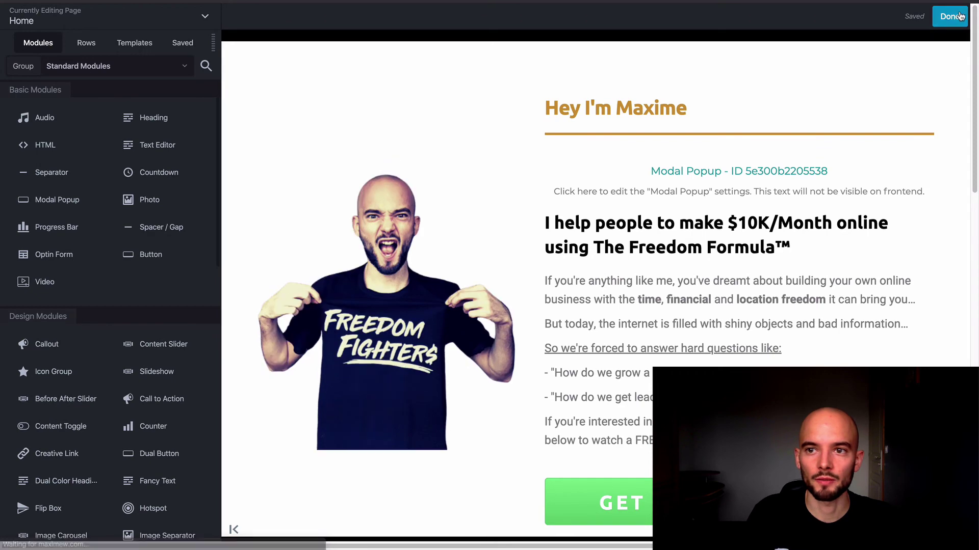
- Publish the Home page, check the exit-intent popup on the live page and dismiss it
left_click(960, 16)
left_click(902, 15)
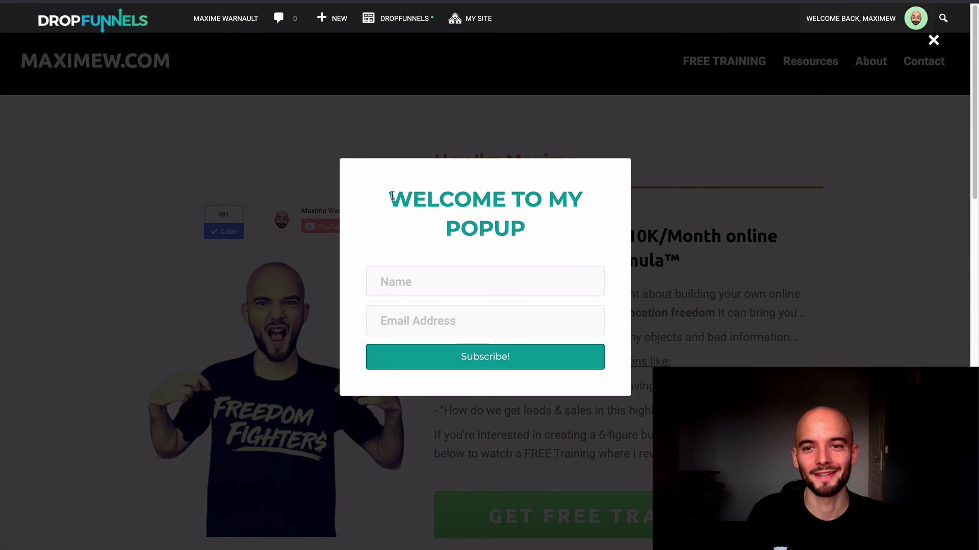
left_click(934, 40)
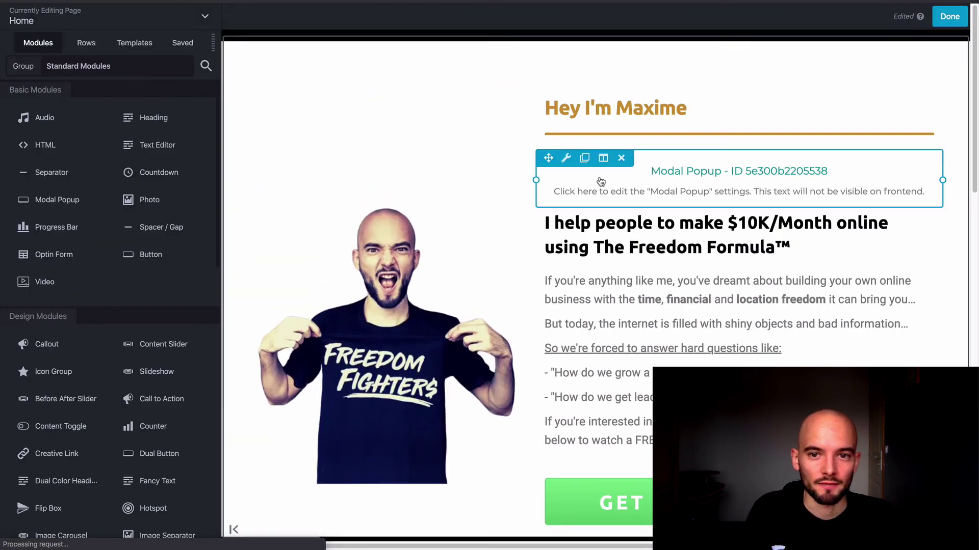
- Set the Home page's modal popup to also load after 5 seconds and save the module settings
left_click(566, 159)
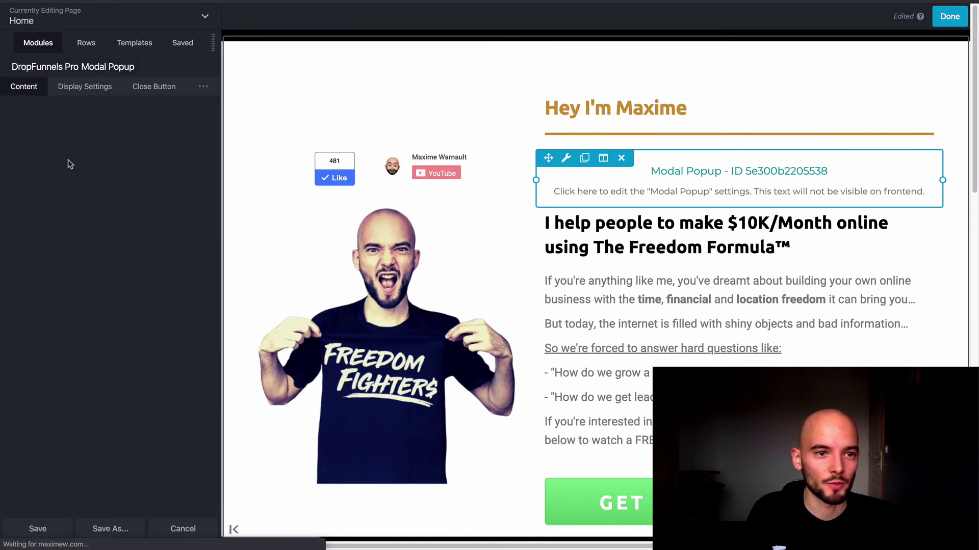
scroll(66, 174, "down", 2)
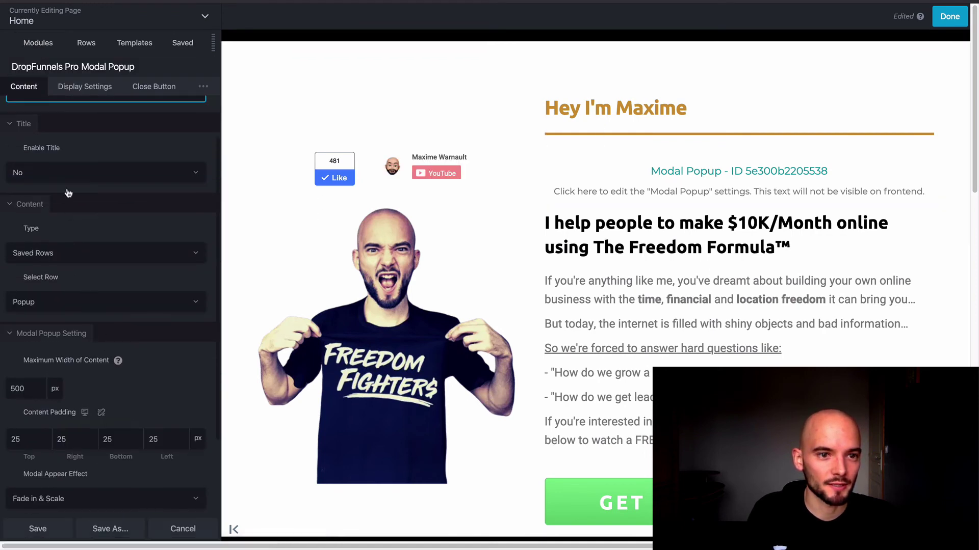
scroll(56, 194, "up", 1)
scroll(72, 213, "down", 1)
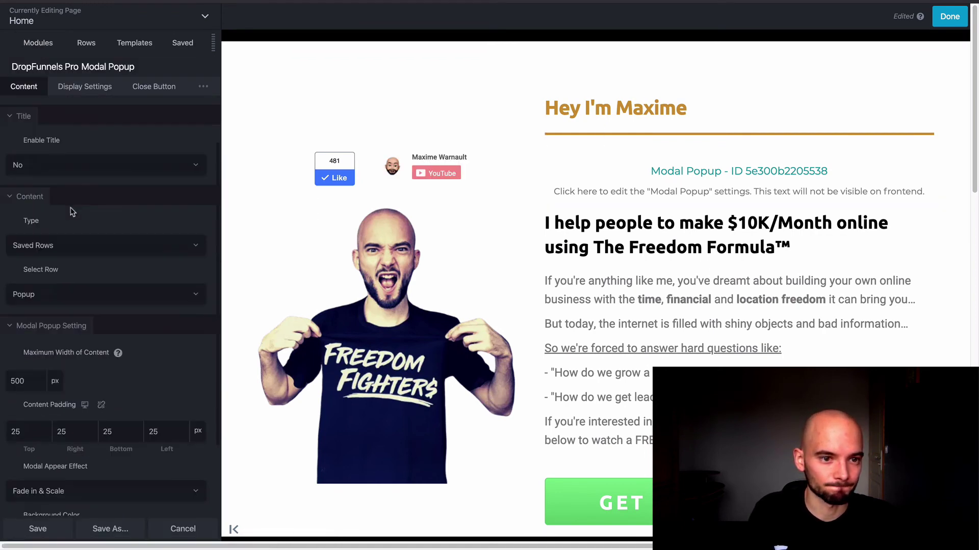
left_click(87, 87)
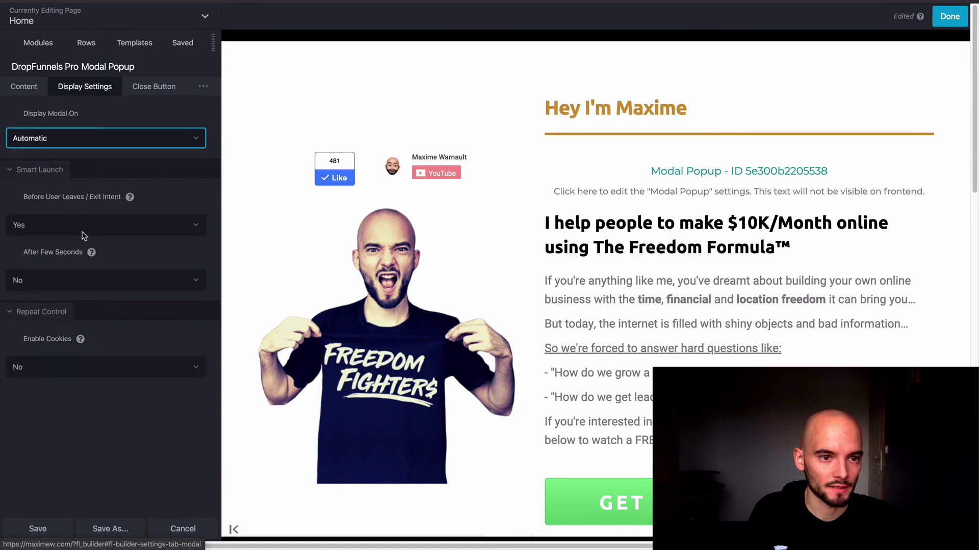
left_click(59, 281)
left_click(56, 291)
left_click(29, 331)
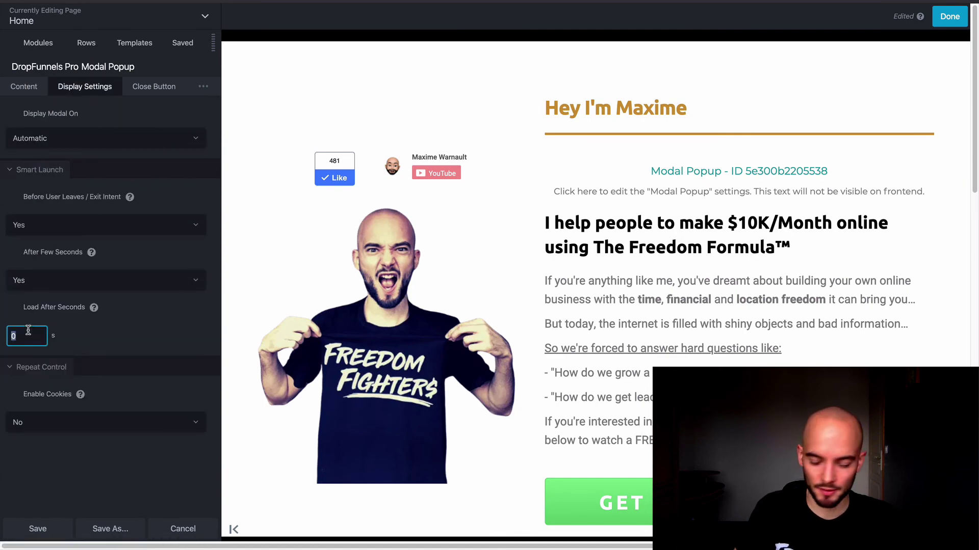
type("5")
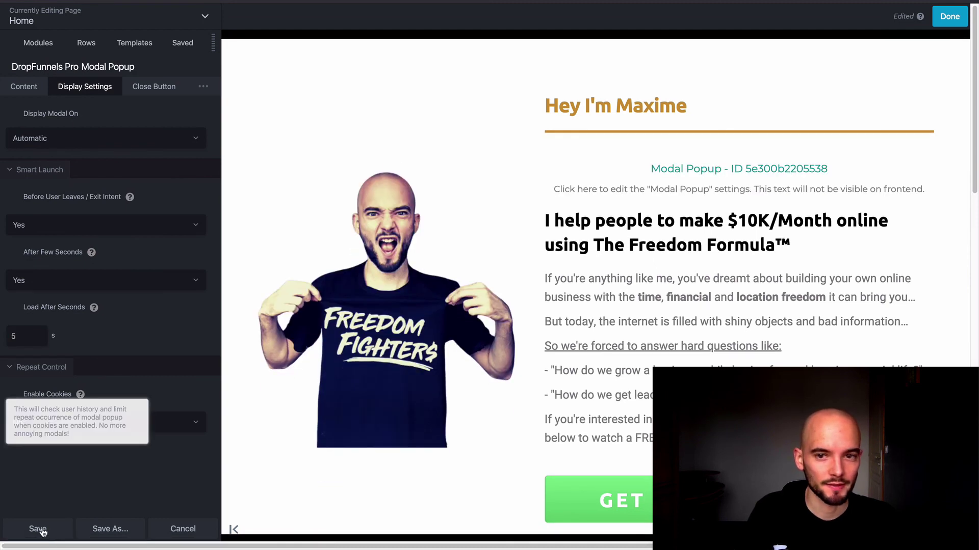
left_click(38, 529)
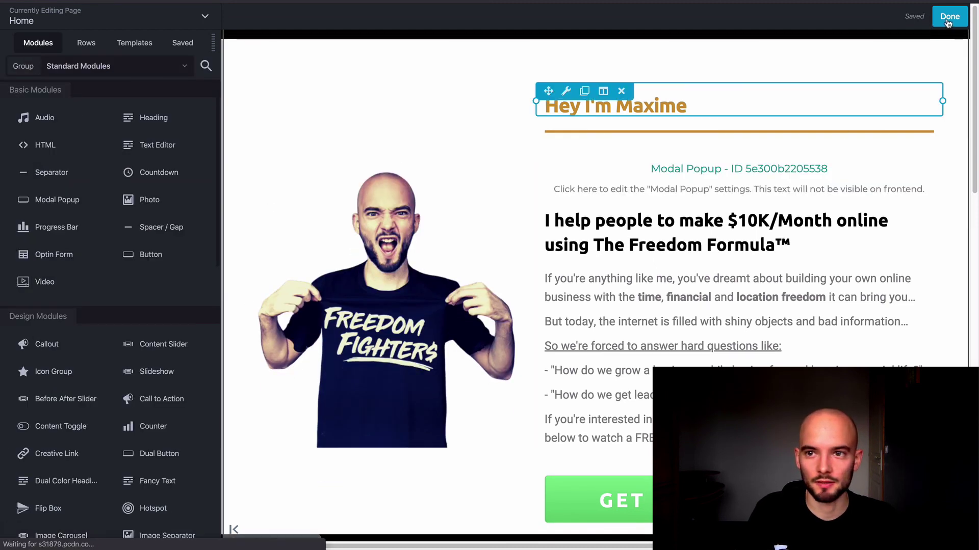
- Publish the Home page with the timed popup, check the popup's heading on the live page and close the popup
left_click(948, 19)
left_click(896, 15)
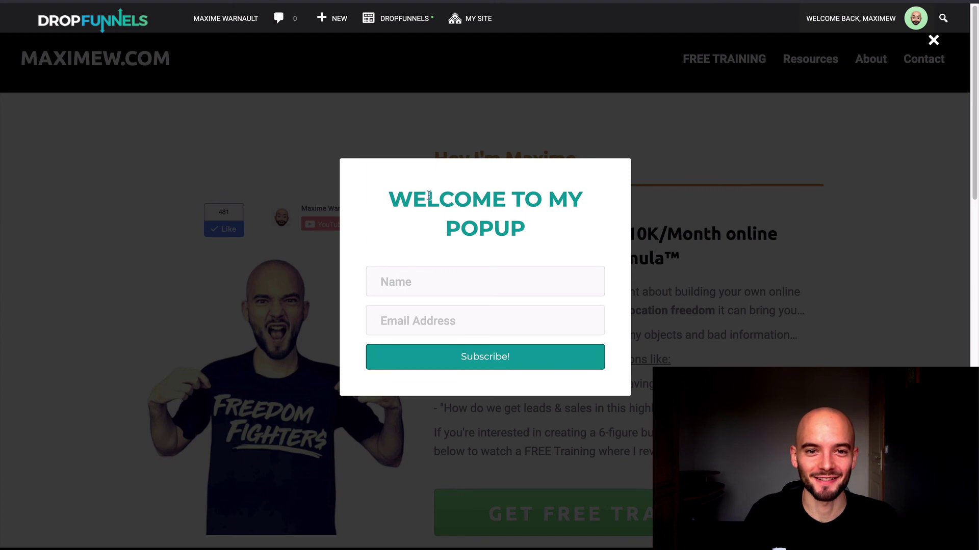
left_click_drag(377, 201, 543, 216)
left_click(544, 218)
left_click(932, 41)
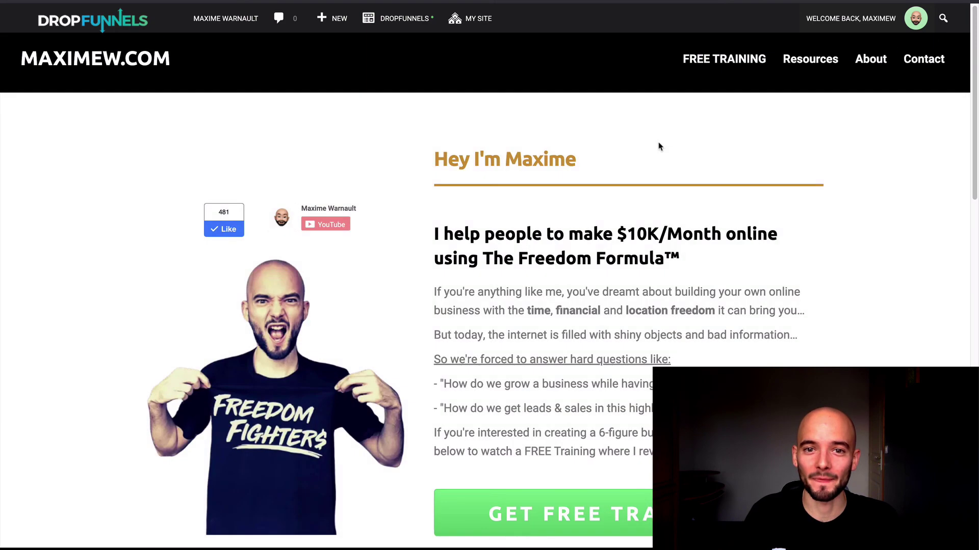
- Open the DropFunnels dashboard from the live site
left_click(396, 20)
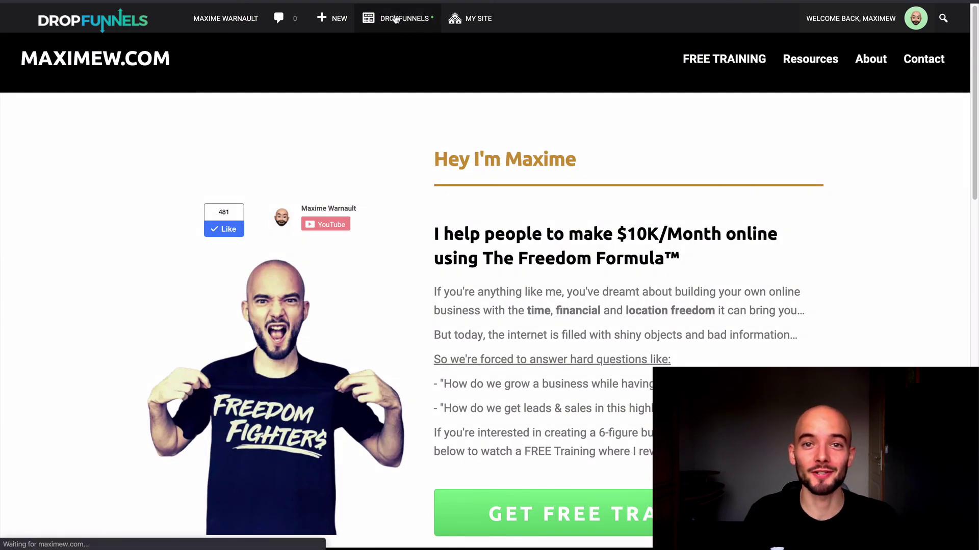